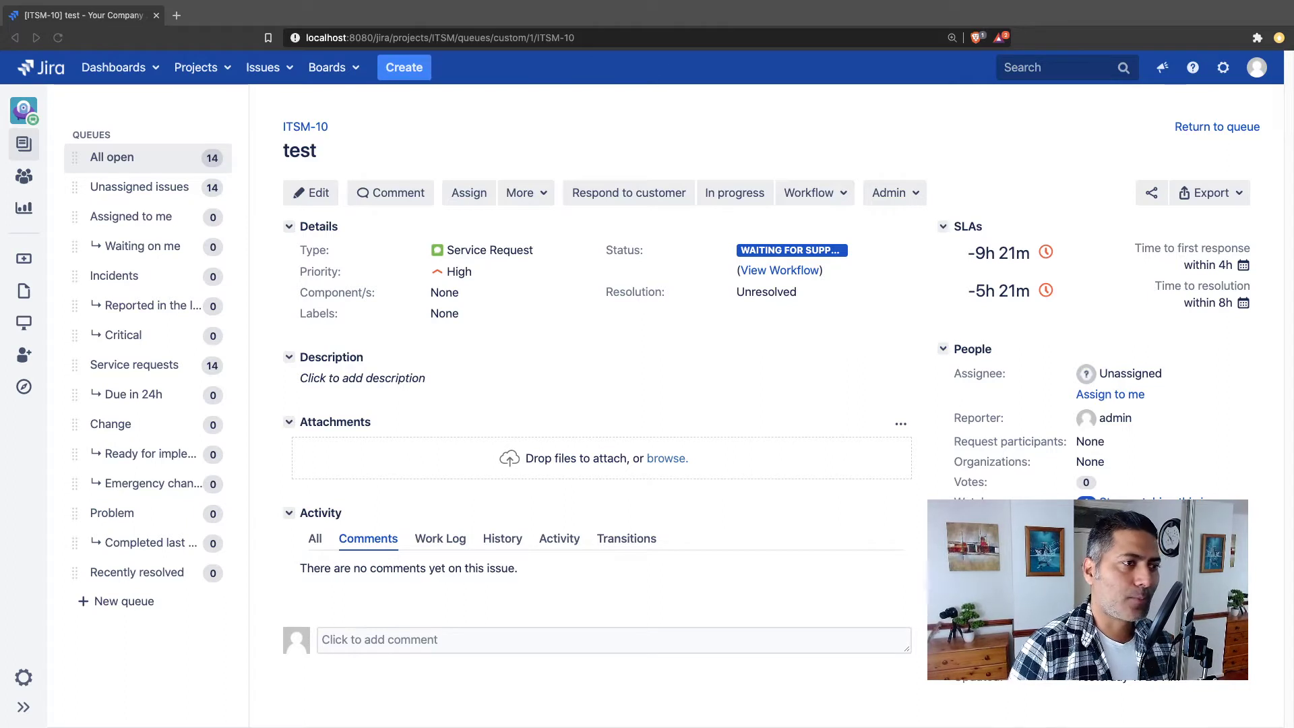
Step: Open the workflow diagram for issue ITSM-10 from its Waiting for Support status
click(384, 128)
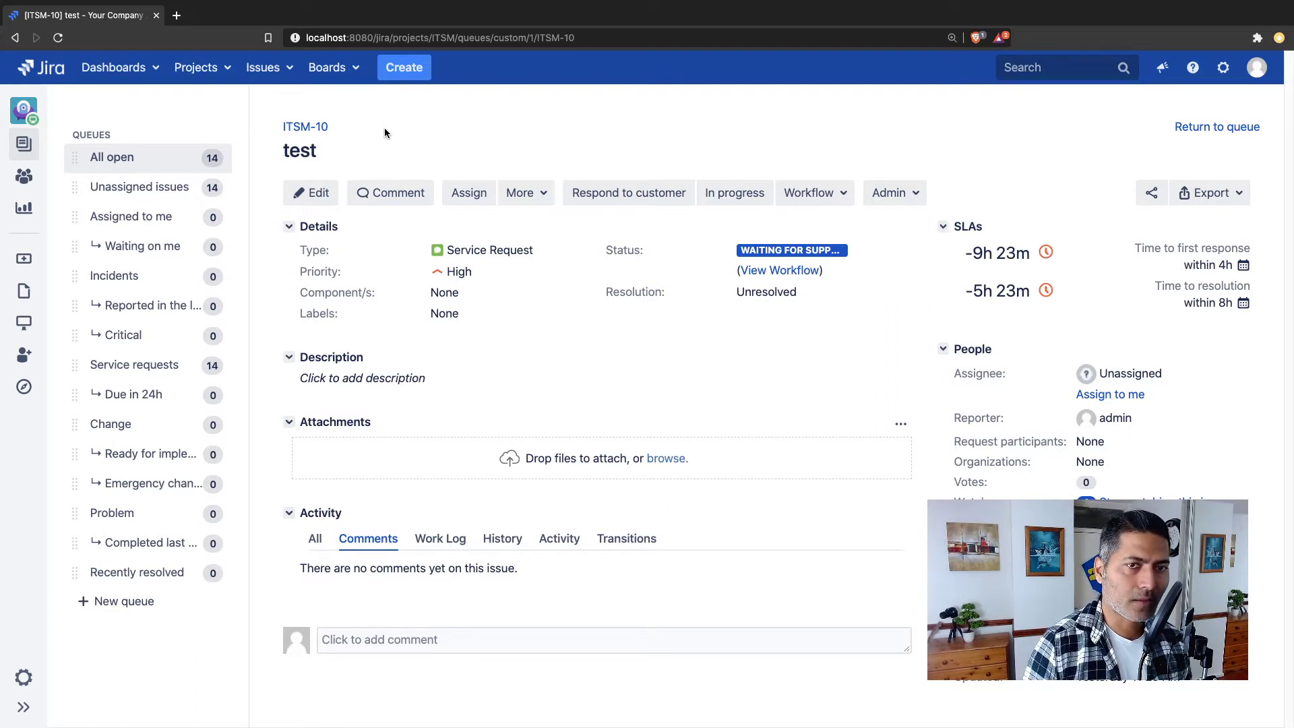
click(767, 270)
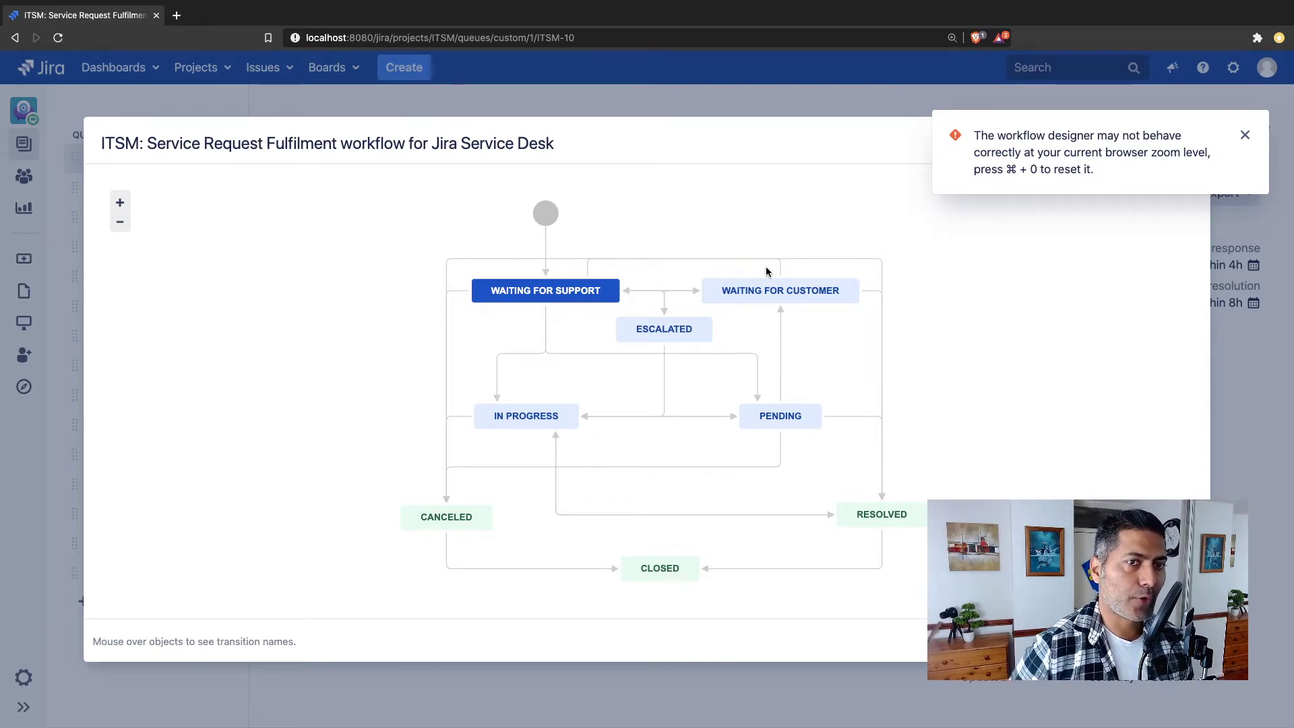
Step: Read the transition names in the Service Request Fulfilment diagram, then dismiss it
mouse_move(812, 279)
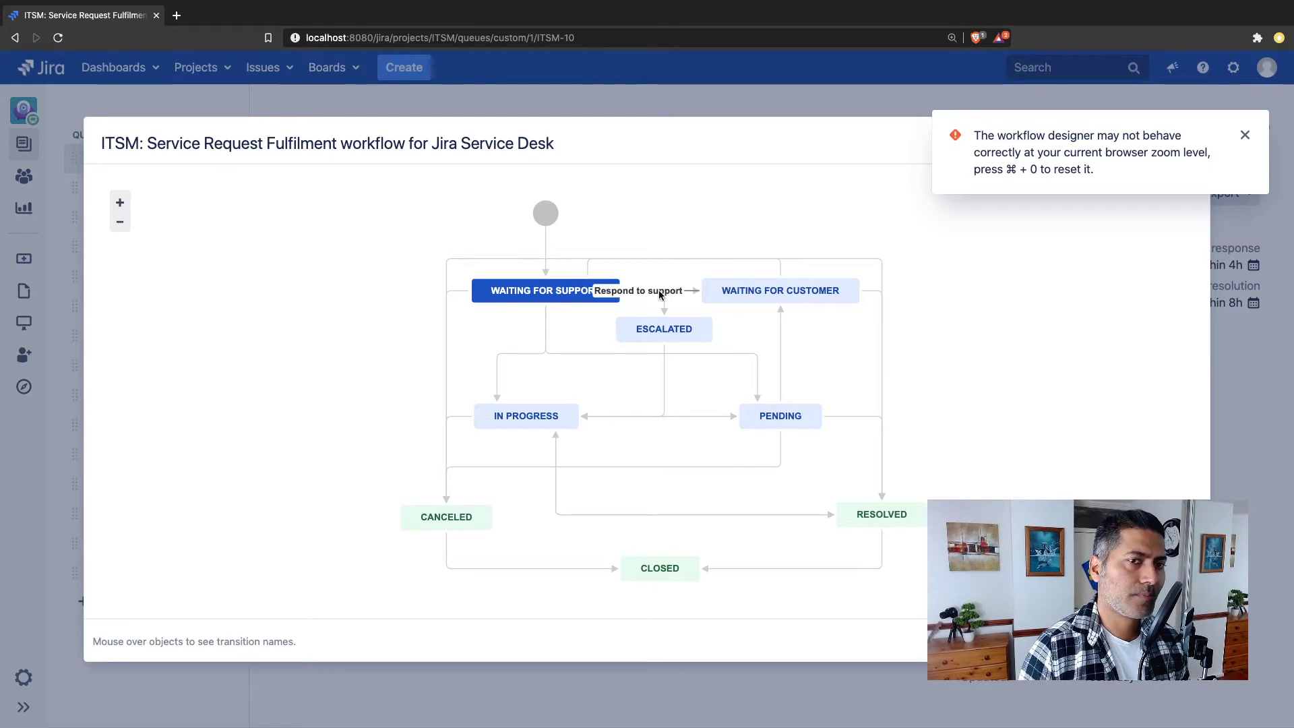
mouse_move(658, 310)
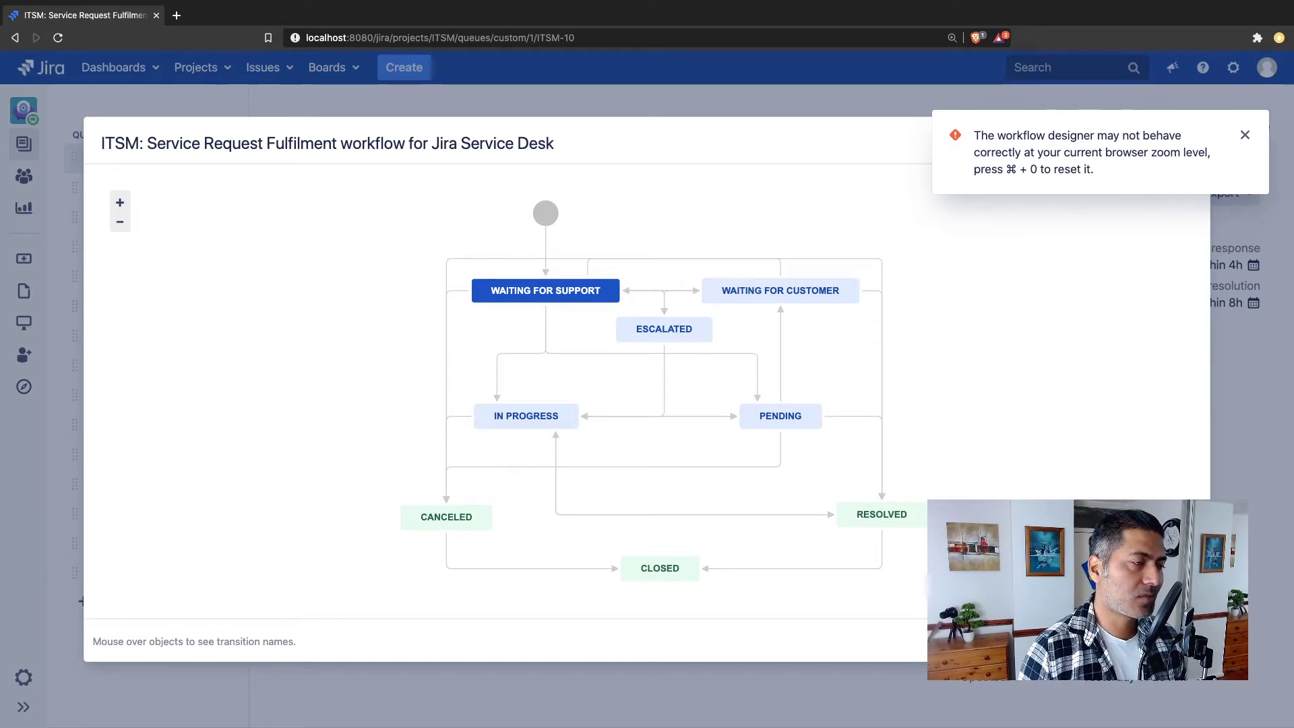
key(Escape)
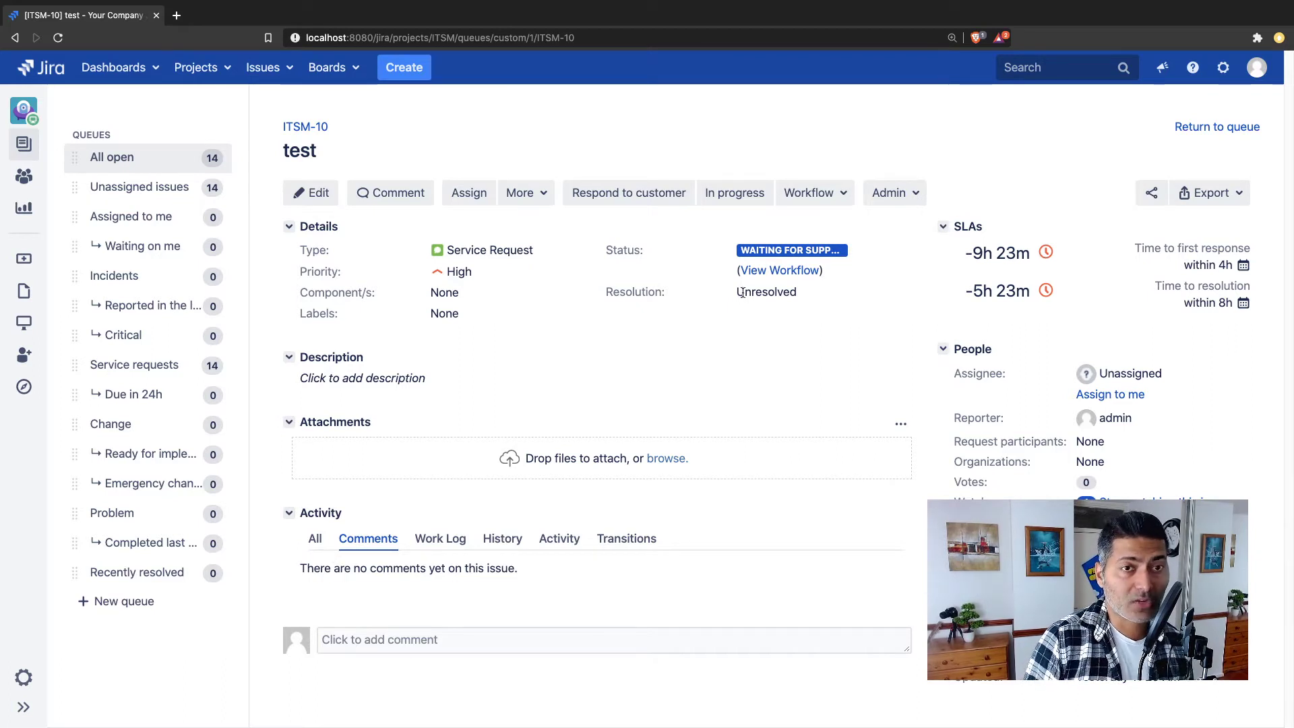
click(768, 270)
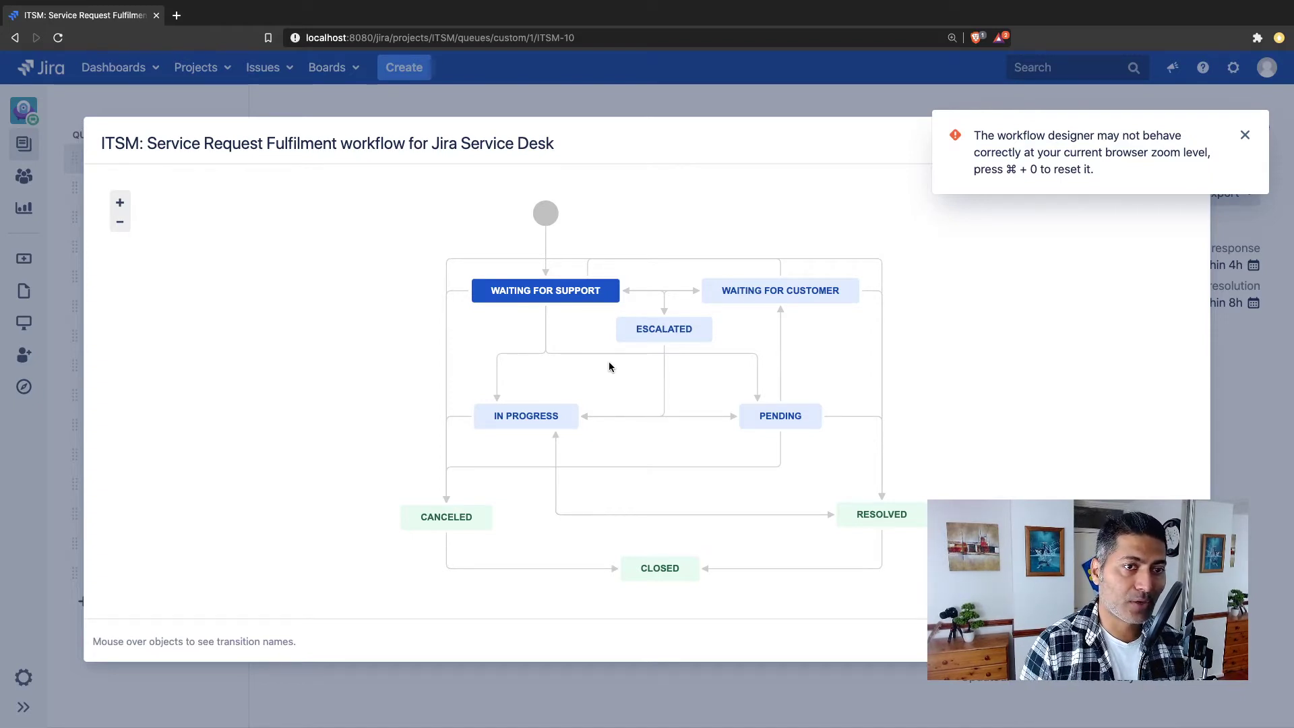
mouse_move(562, 290)
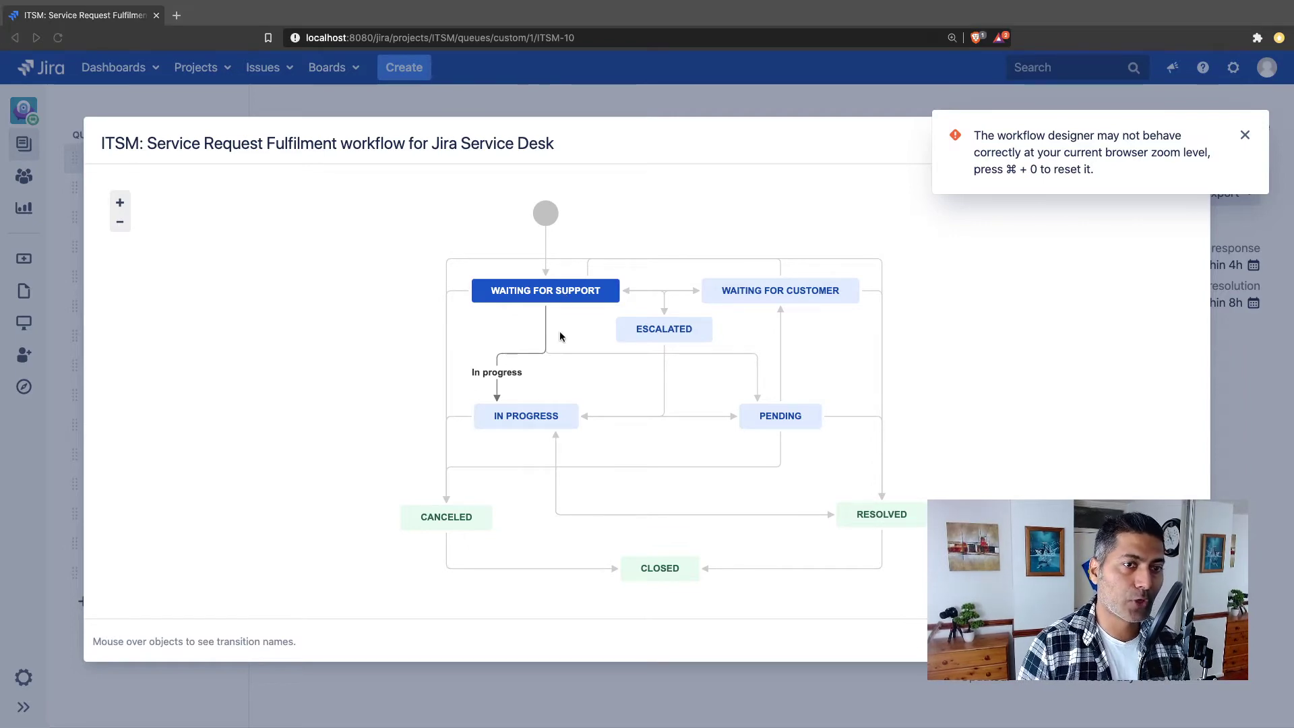
key(Escape)
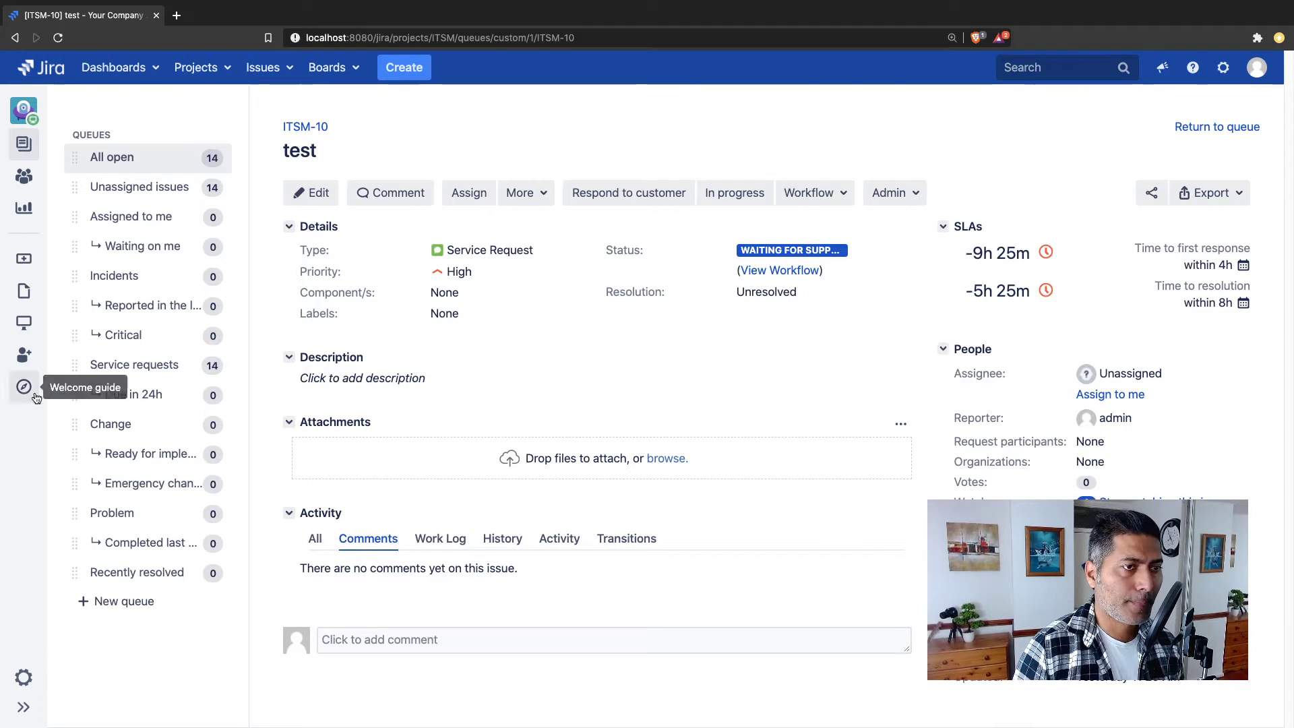
Step: Go to the ITSM project settings' Users and roles page
click(27, 679)
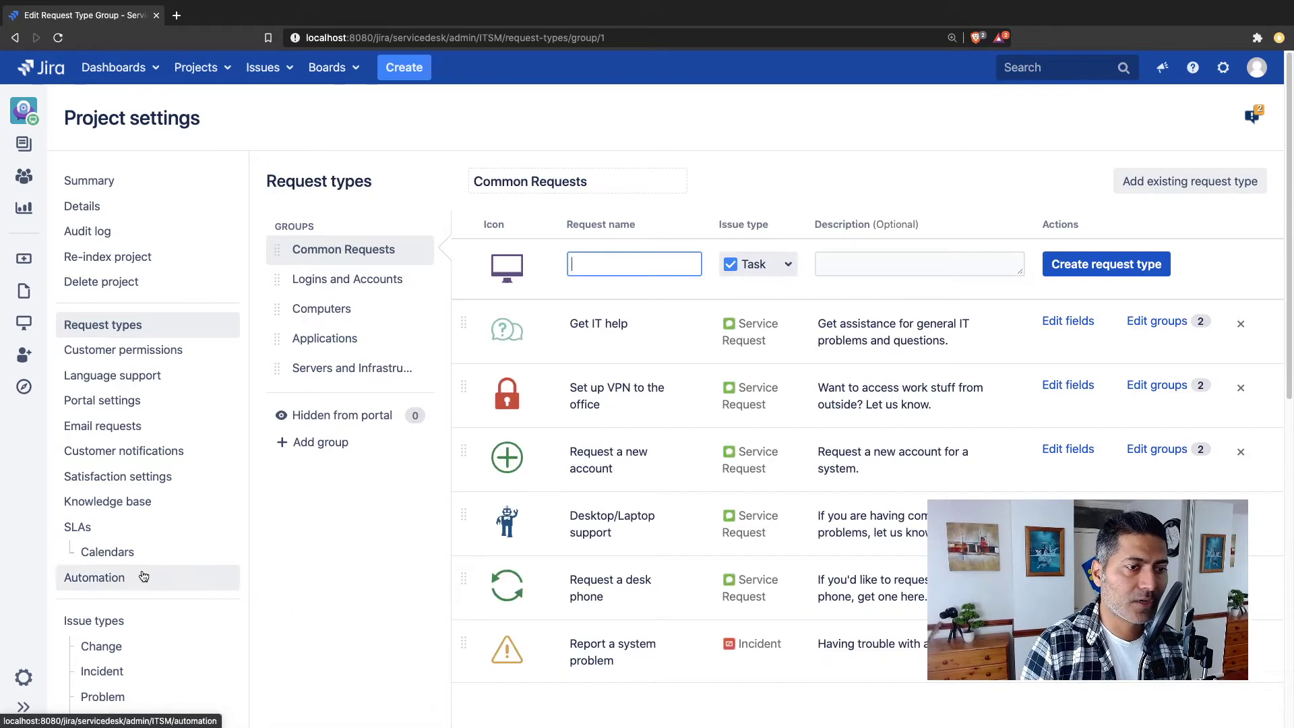
scroll(142, 576, down, 3)
scroll(144, 577, up, 3)
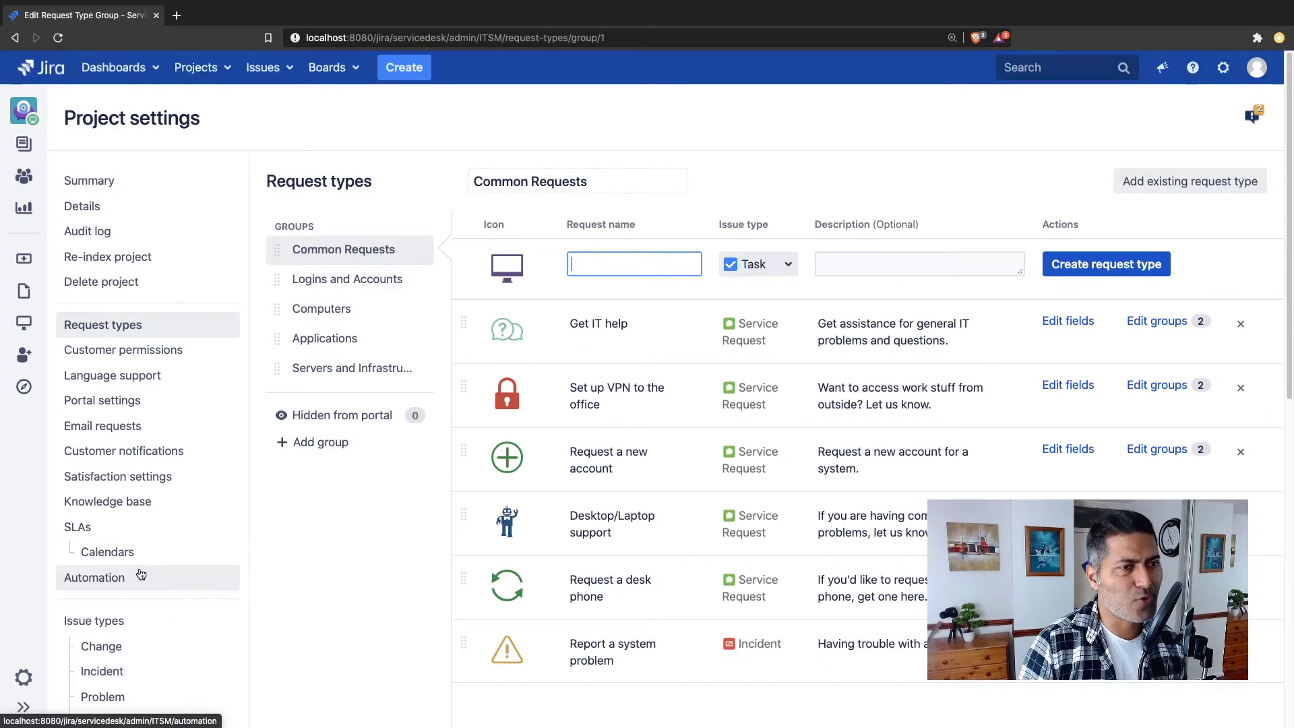
scroll(128, 549, down, 5)
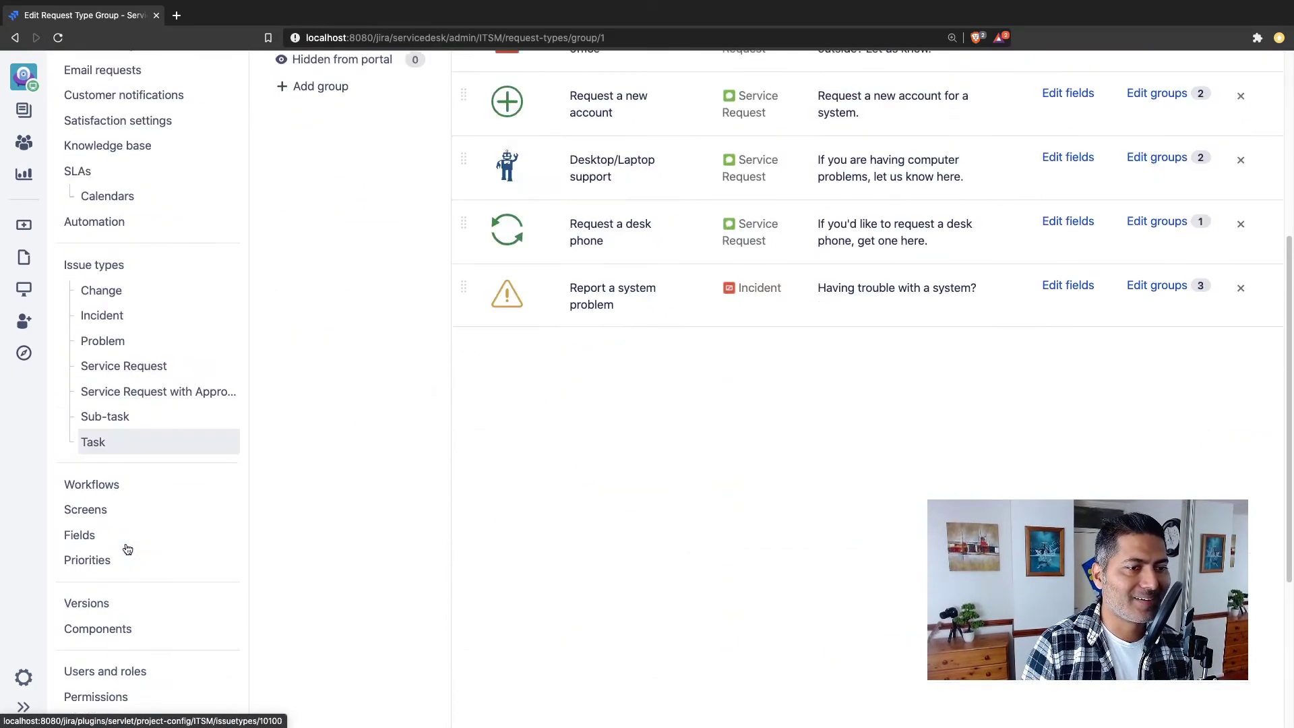
scroll(128, 549, down, 2)
click(119, 560)
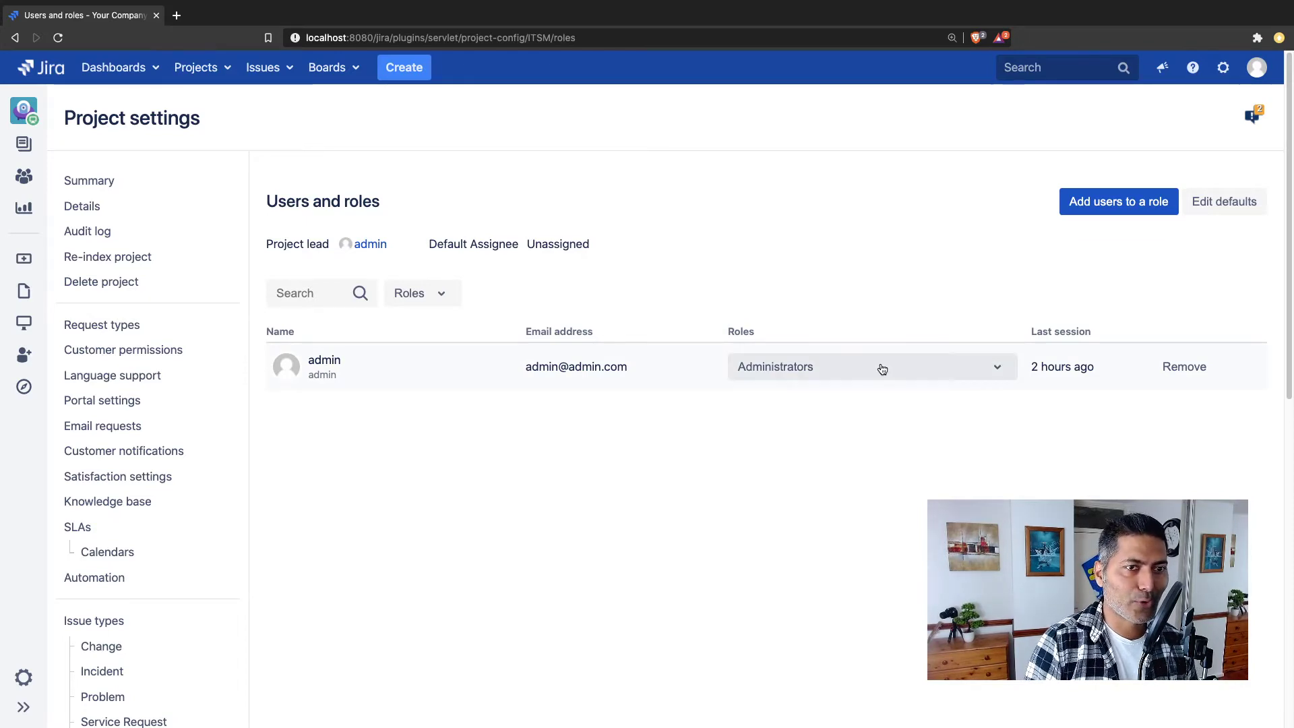
Step: Add user admin to the Service Desk Team role and verify admin now holds two roles
click(1113, 205)
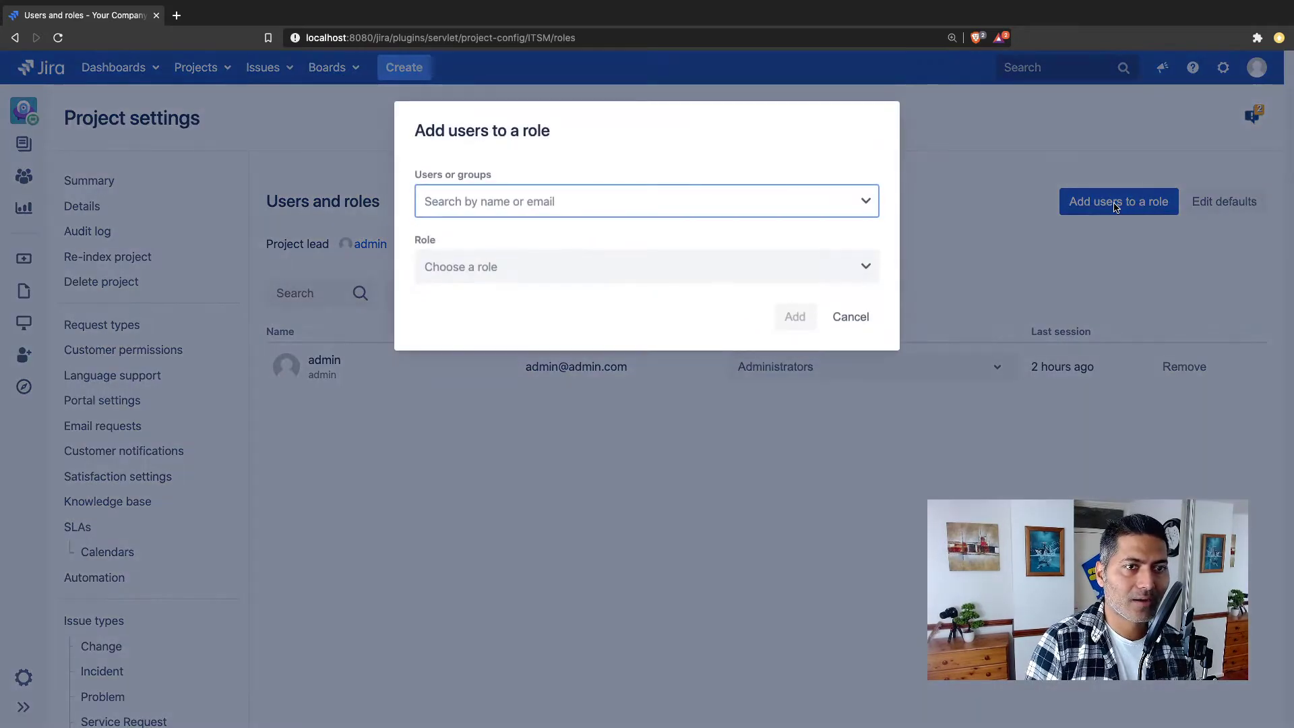
click(868, 272)
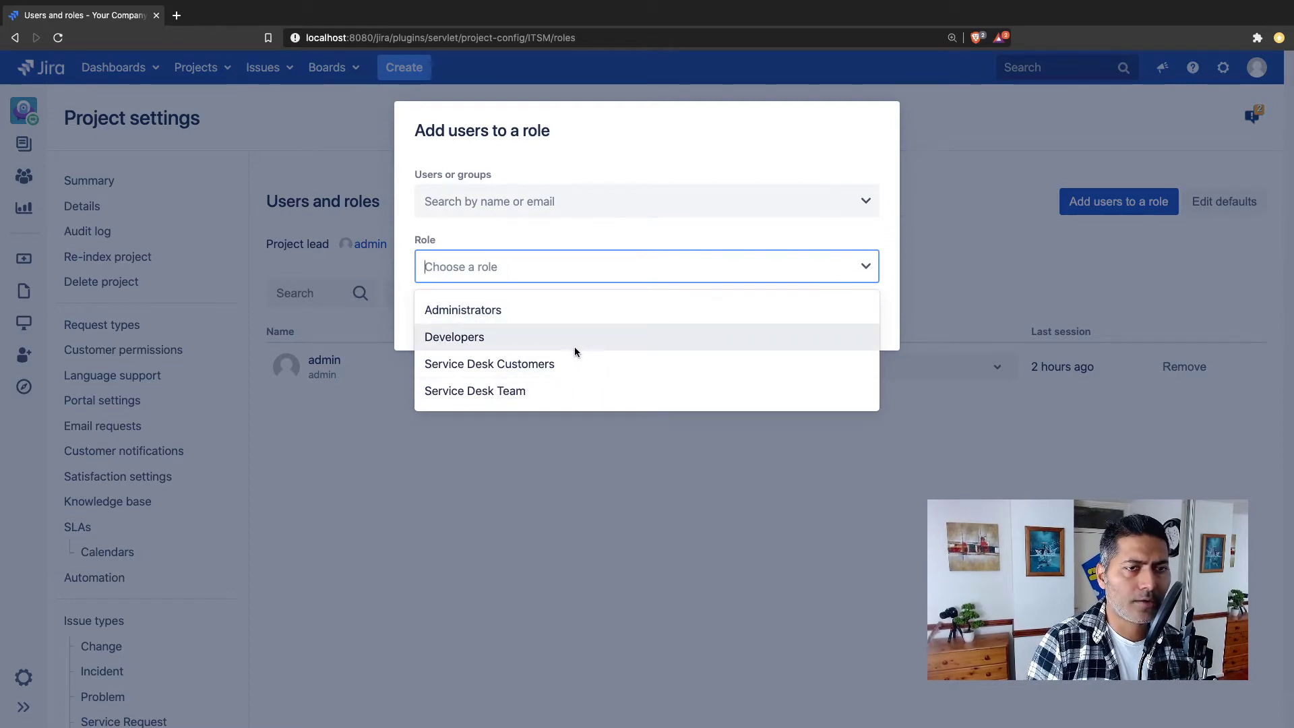
click(553, 390)
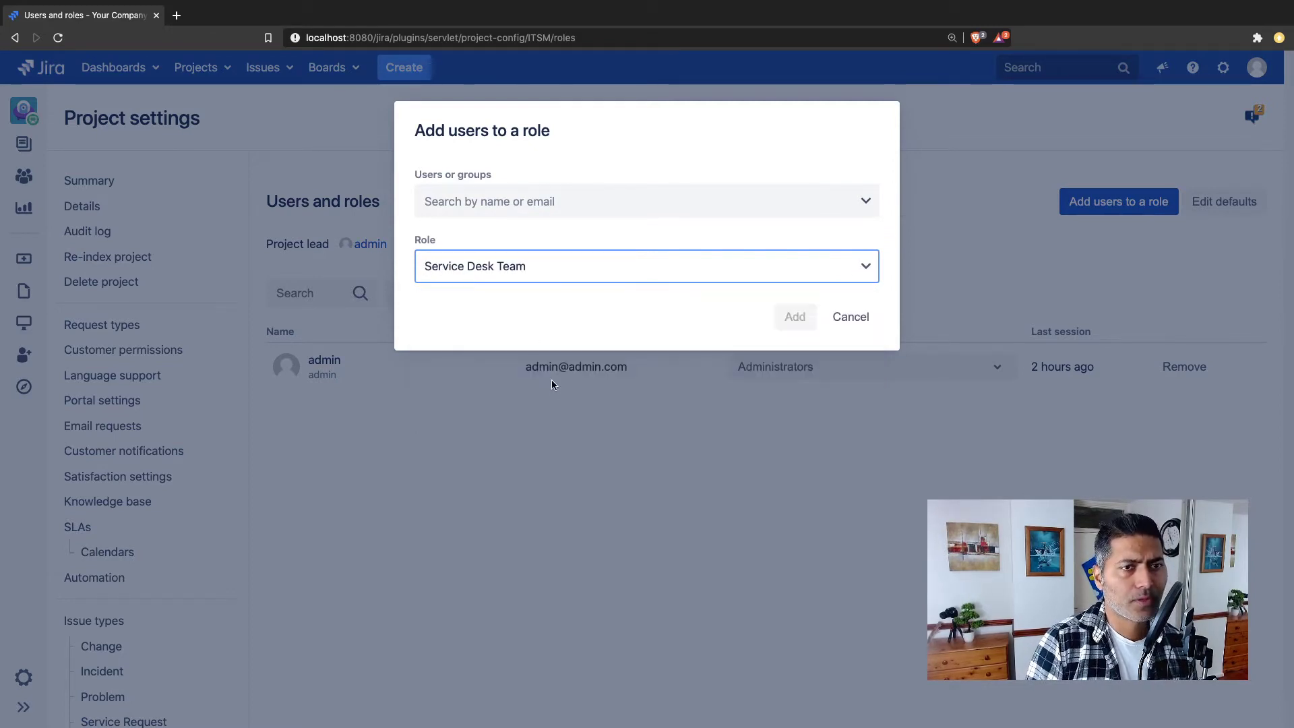
click(533, 199)
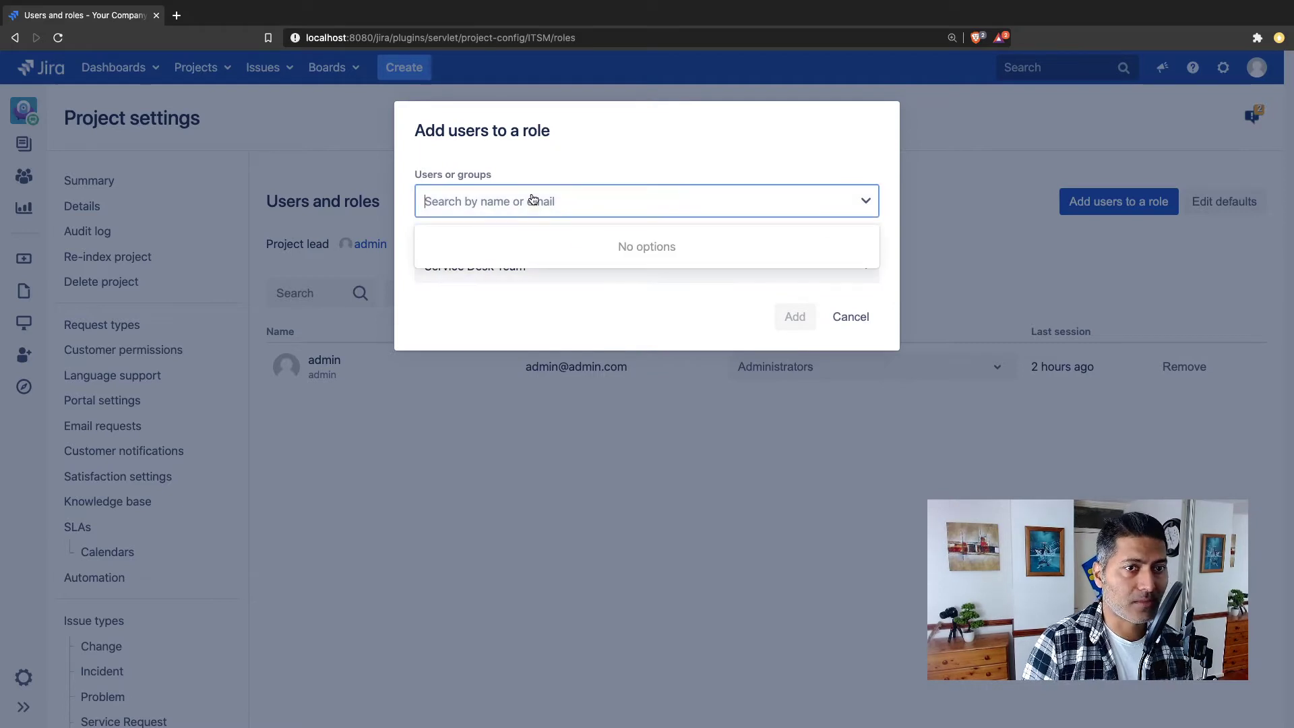
text(ad)
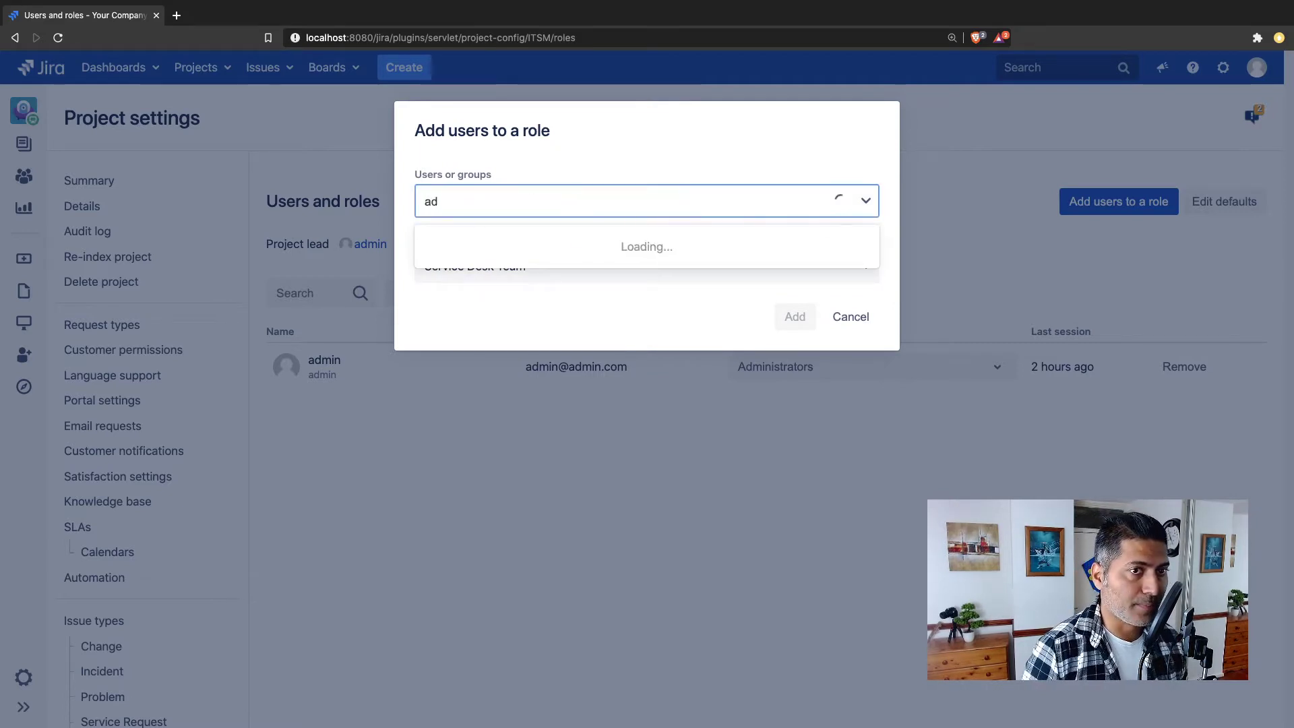
key(Down)
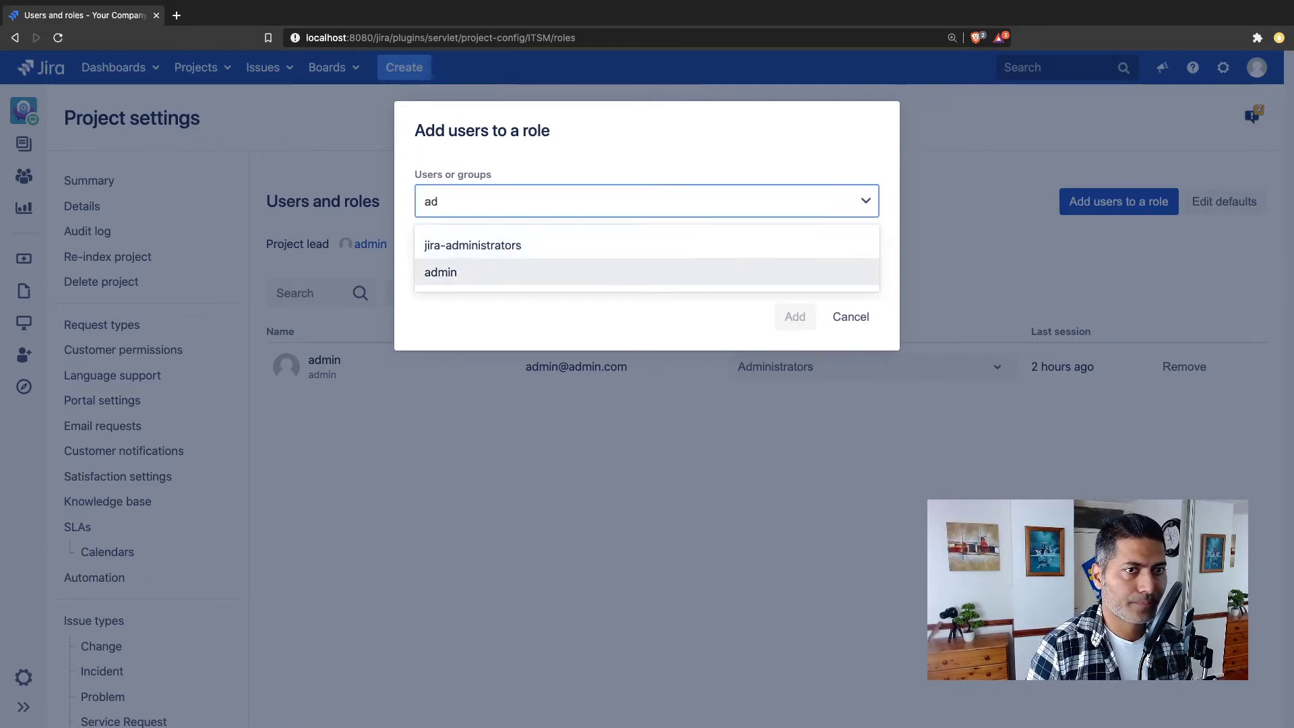
key(Return)
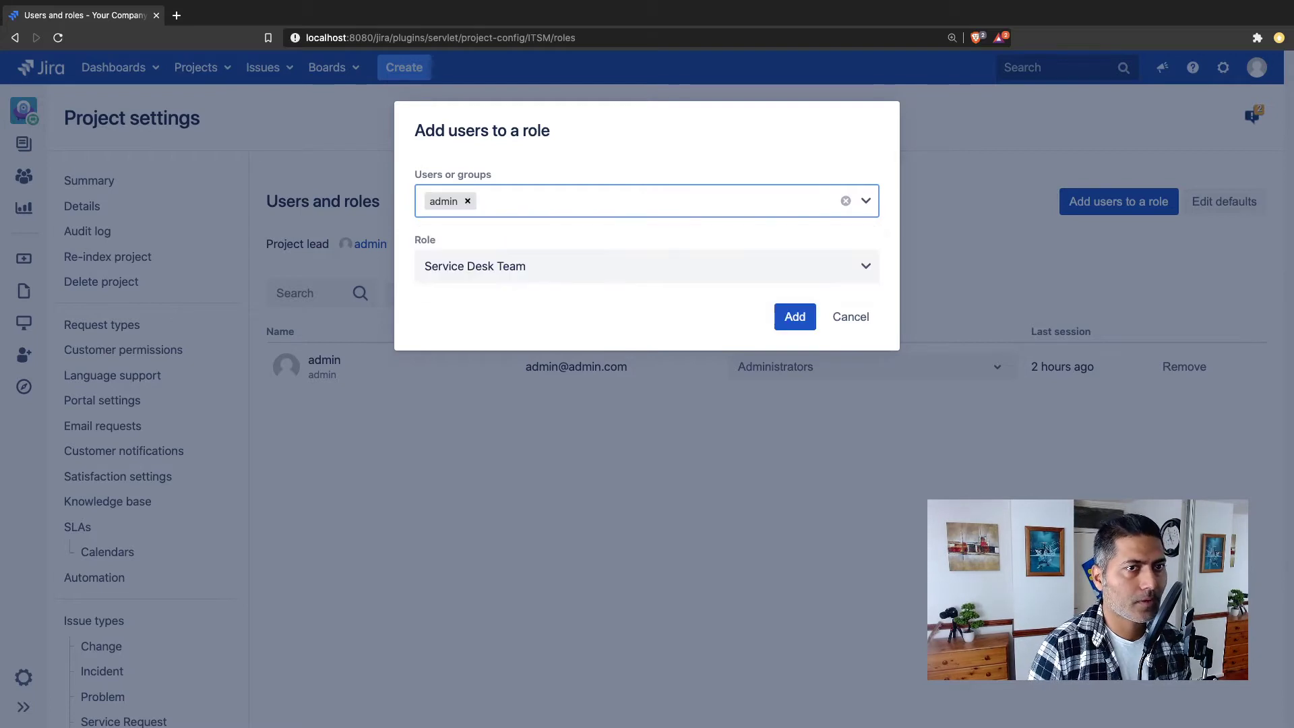
click(794, 316)
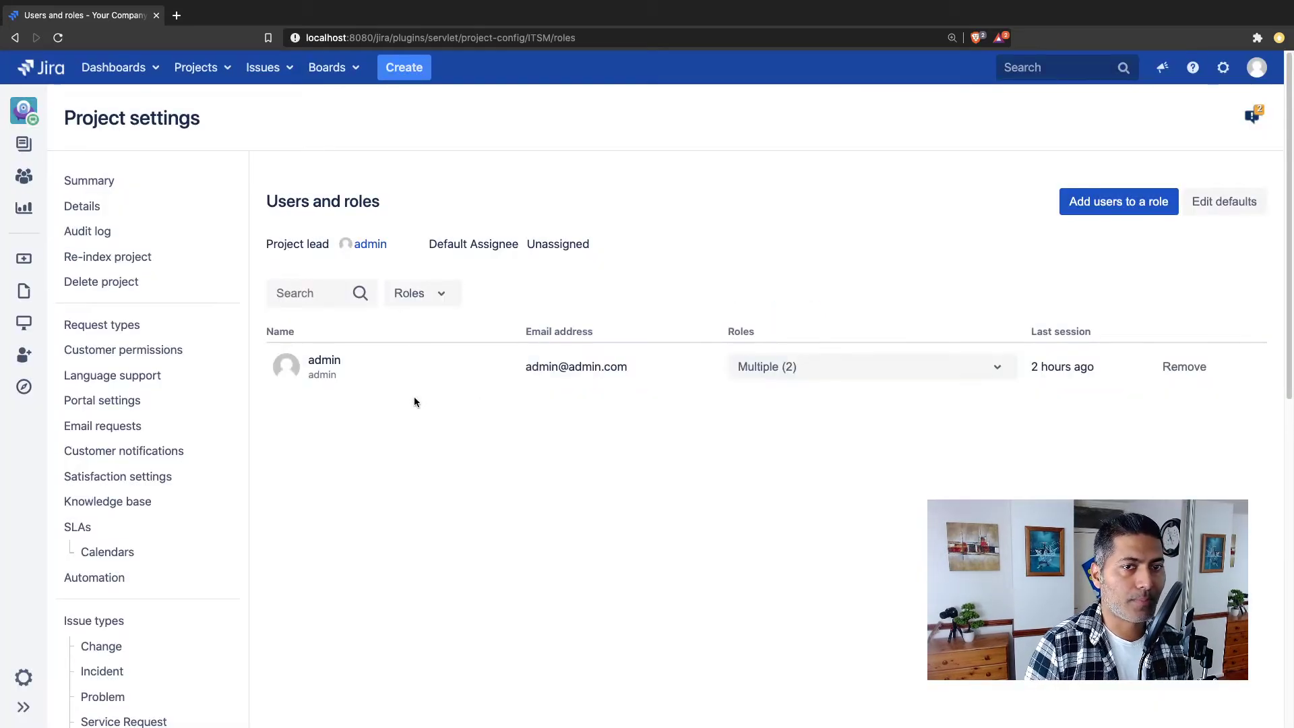
click(998, 374)
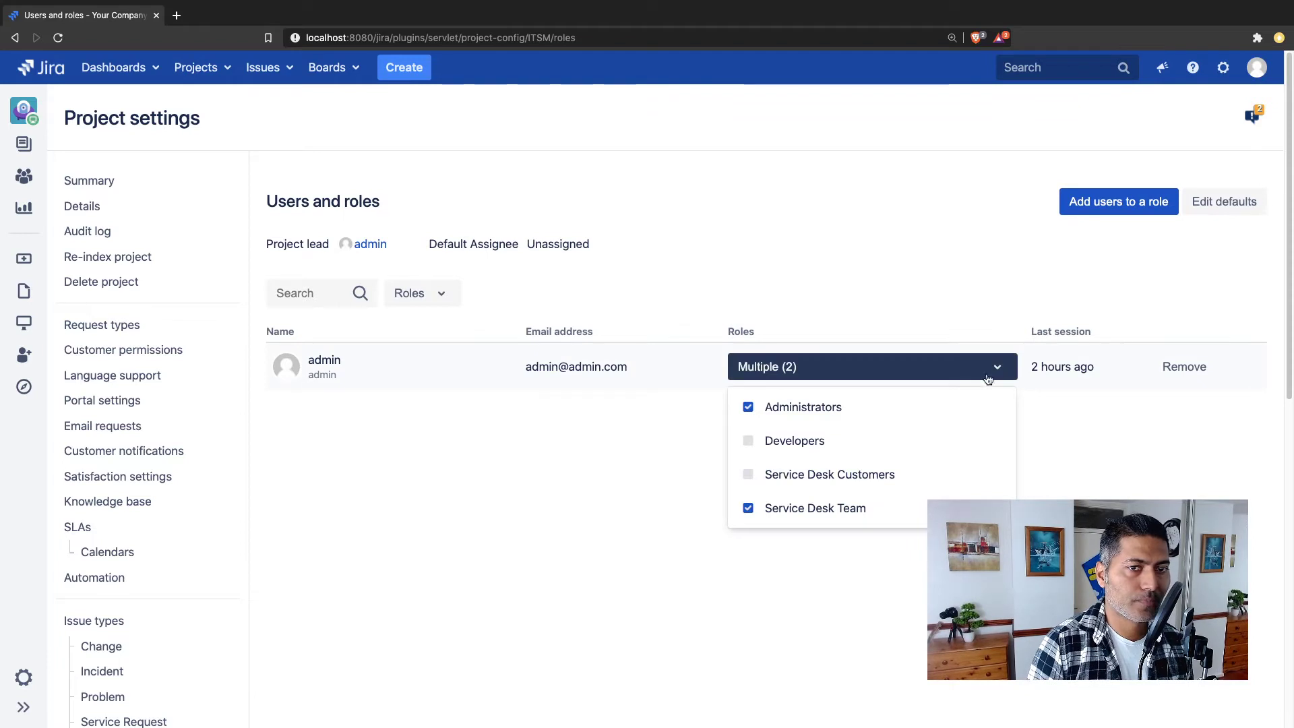
click(743, 263)
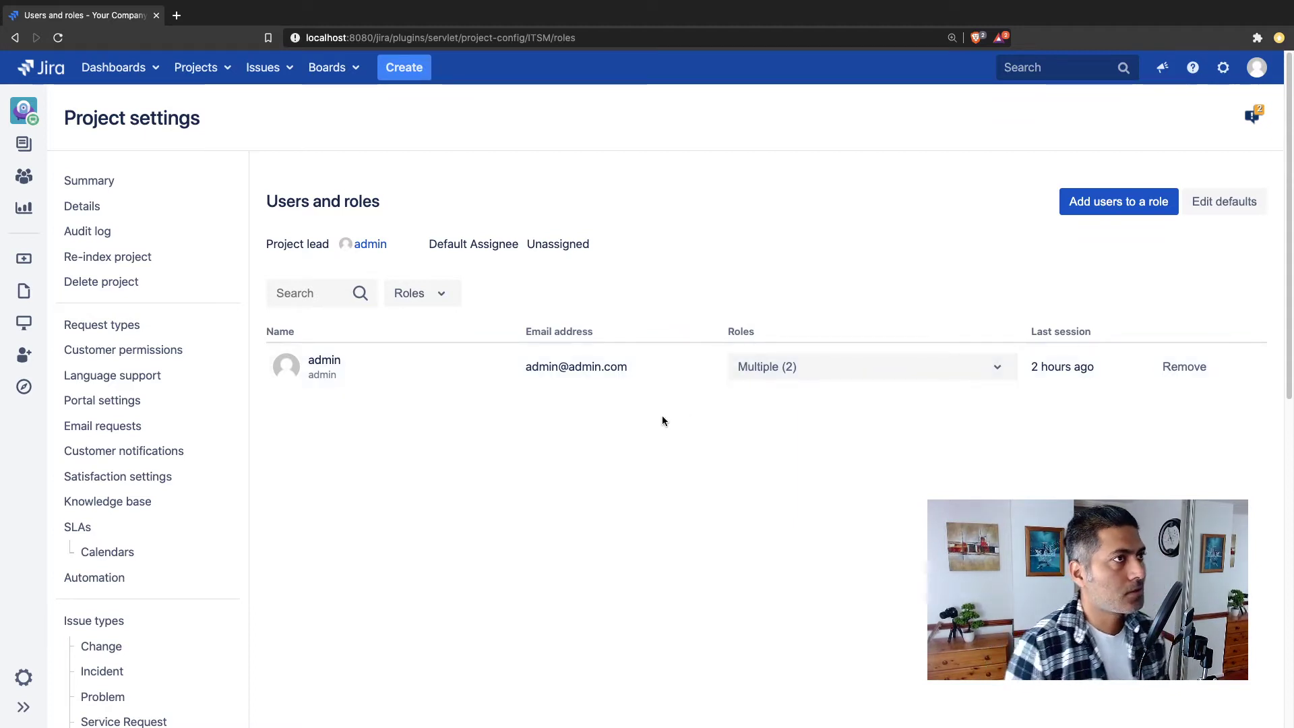
Step: Go to the ITSM project's Workflows settings page
click(98, 483)
scroll(130, 516, down, 6)
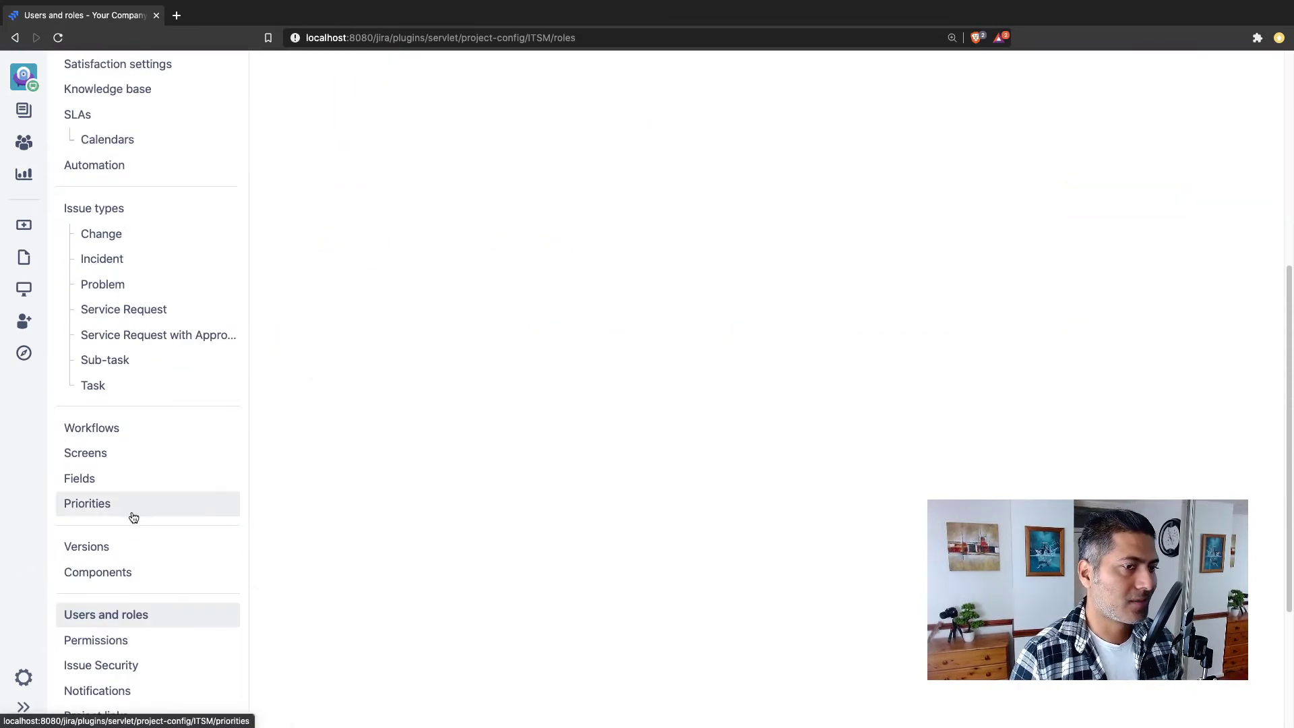
click(89, 428)
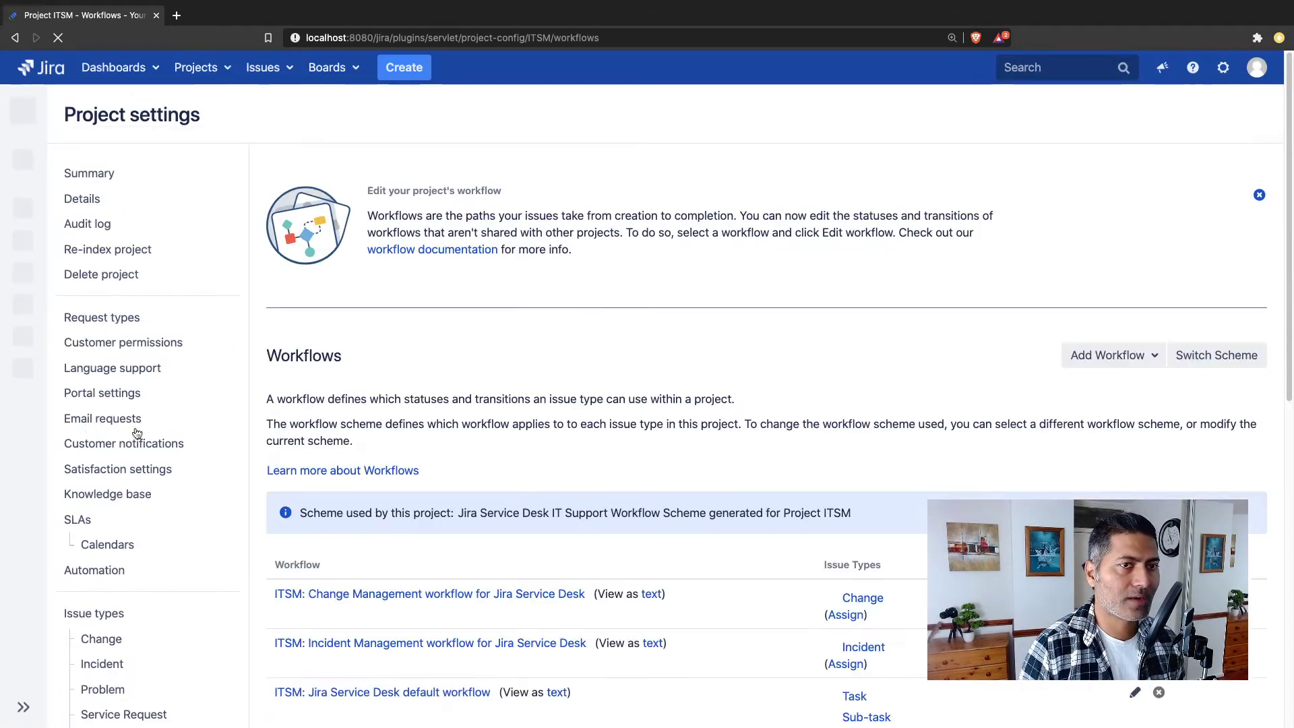
Step: Open issue ITSM-10 from the recent issues list in a new browser tab
click(289, 70)
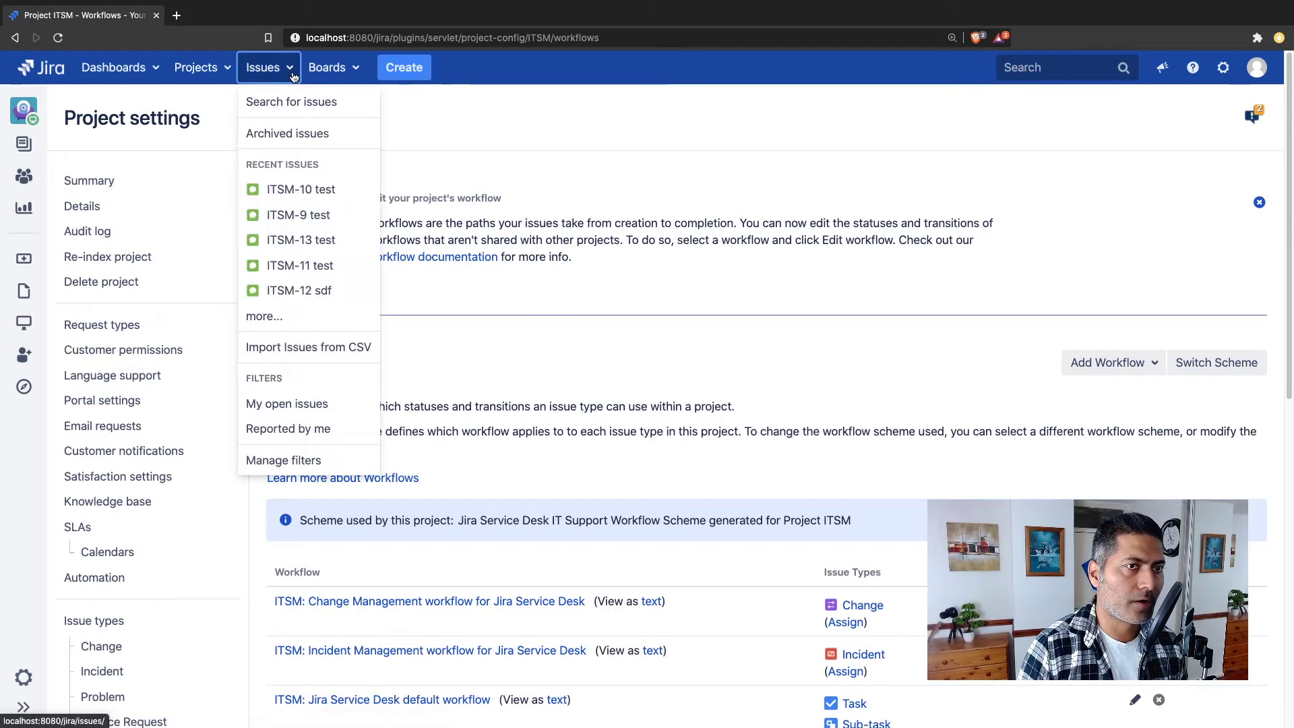
right_click(294, 193)
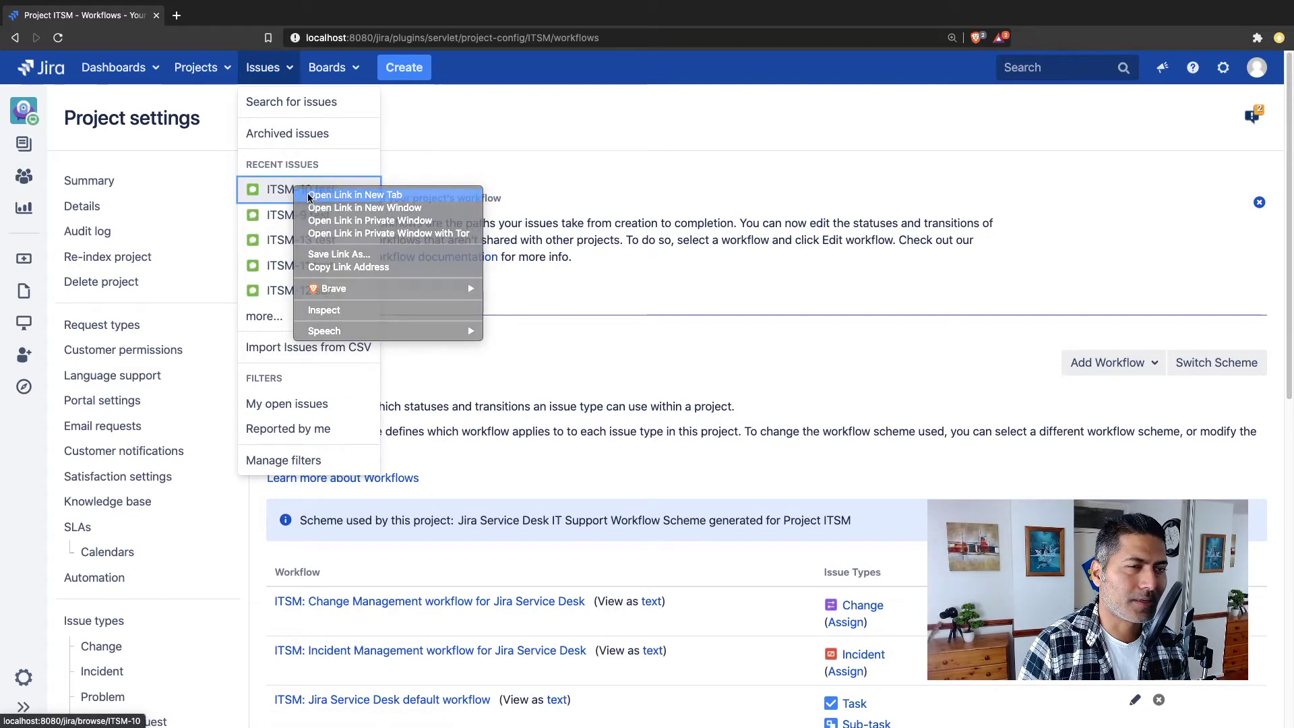
click(330, 193)
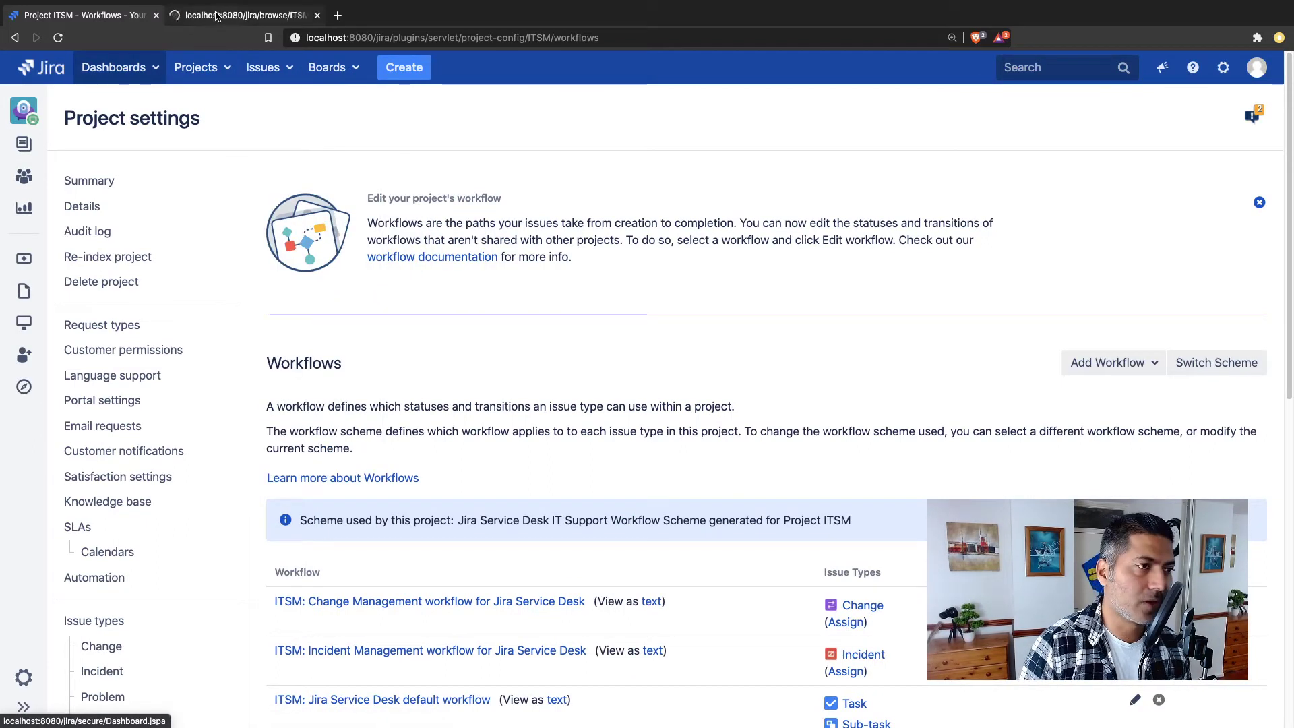
click(220, 24)
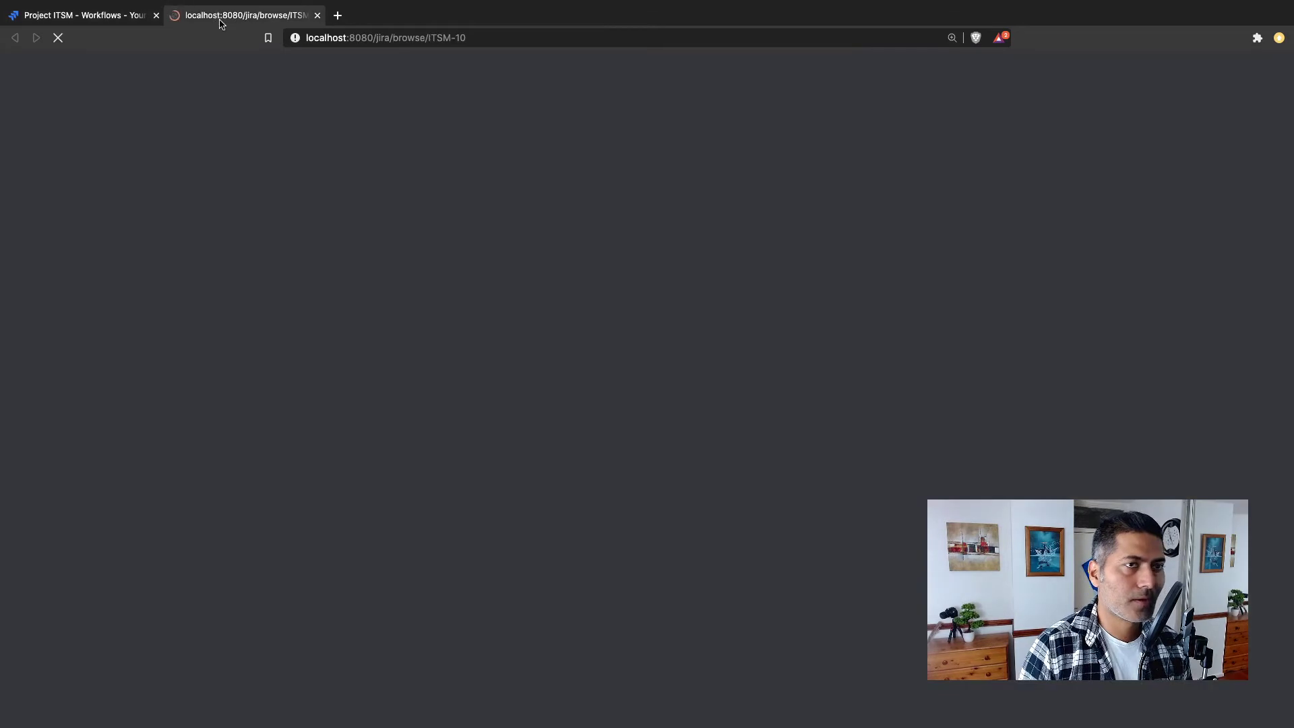
Step: Review the ITSM-10 test request, then return to the project workflows tab
click(113, 20)
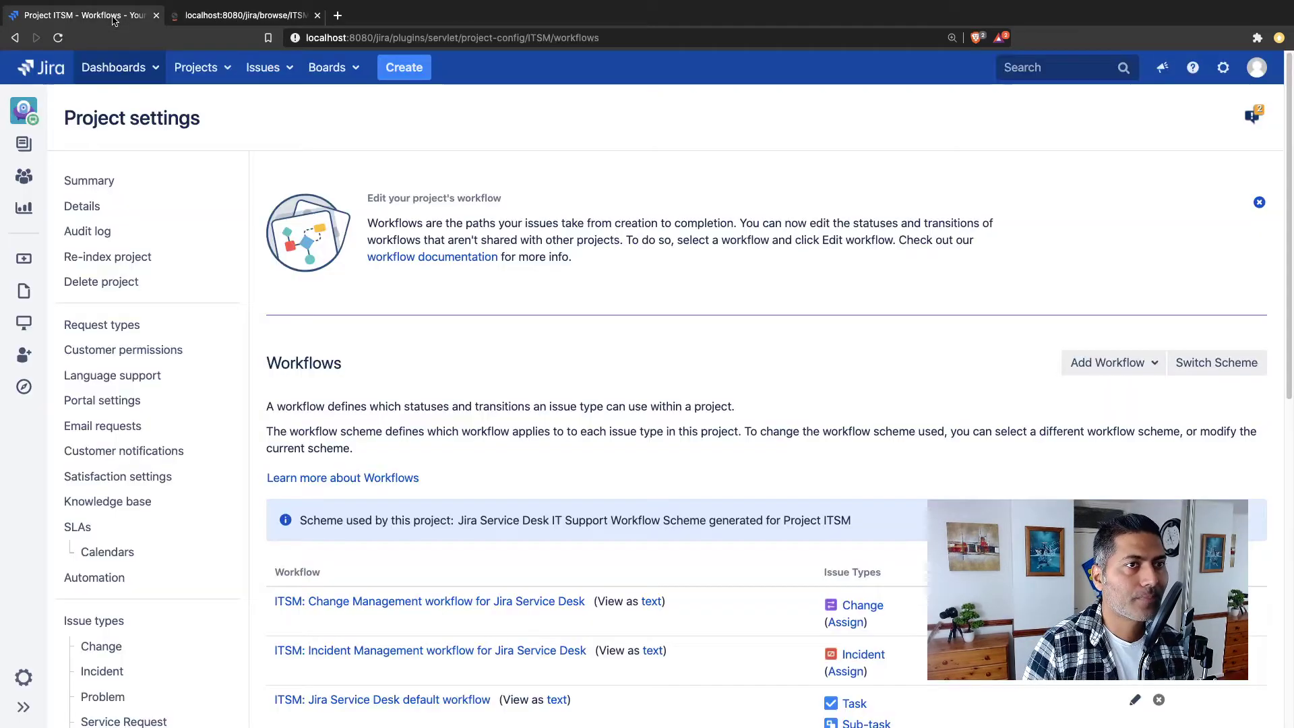
scroll(662, 534, down, 5)
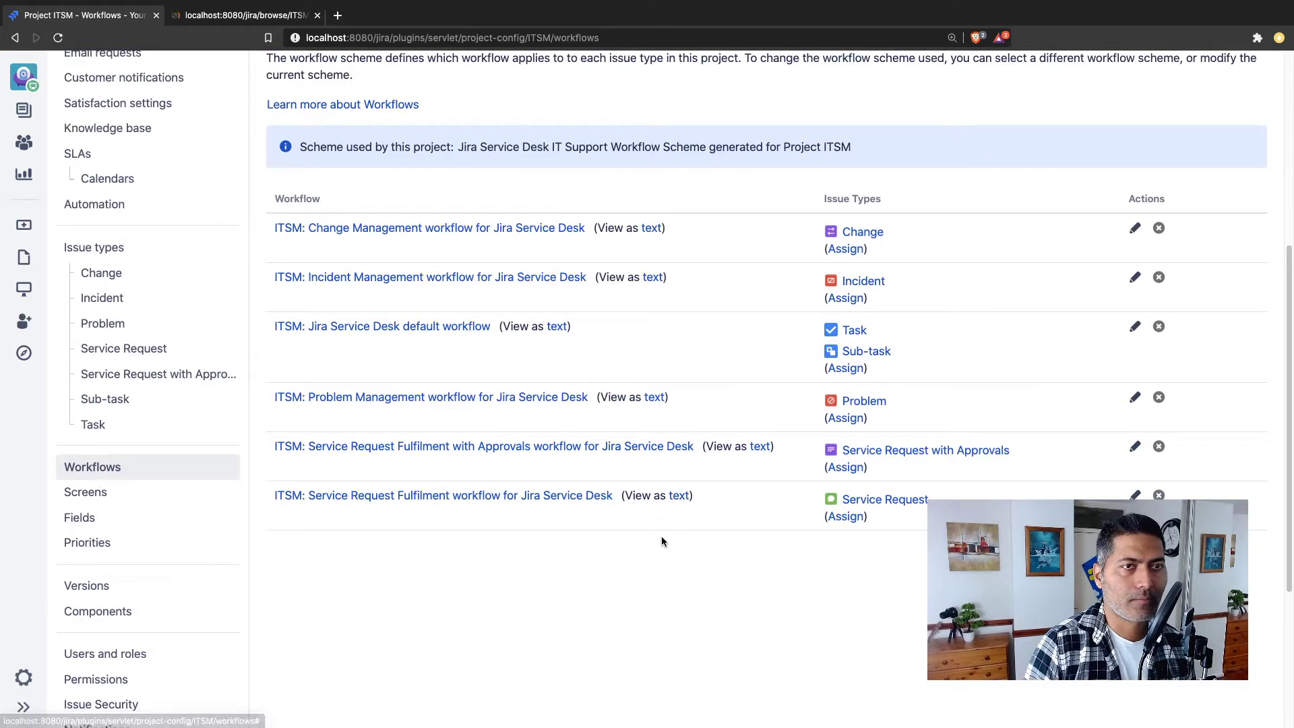
click(223, 16)
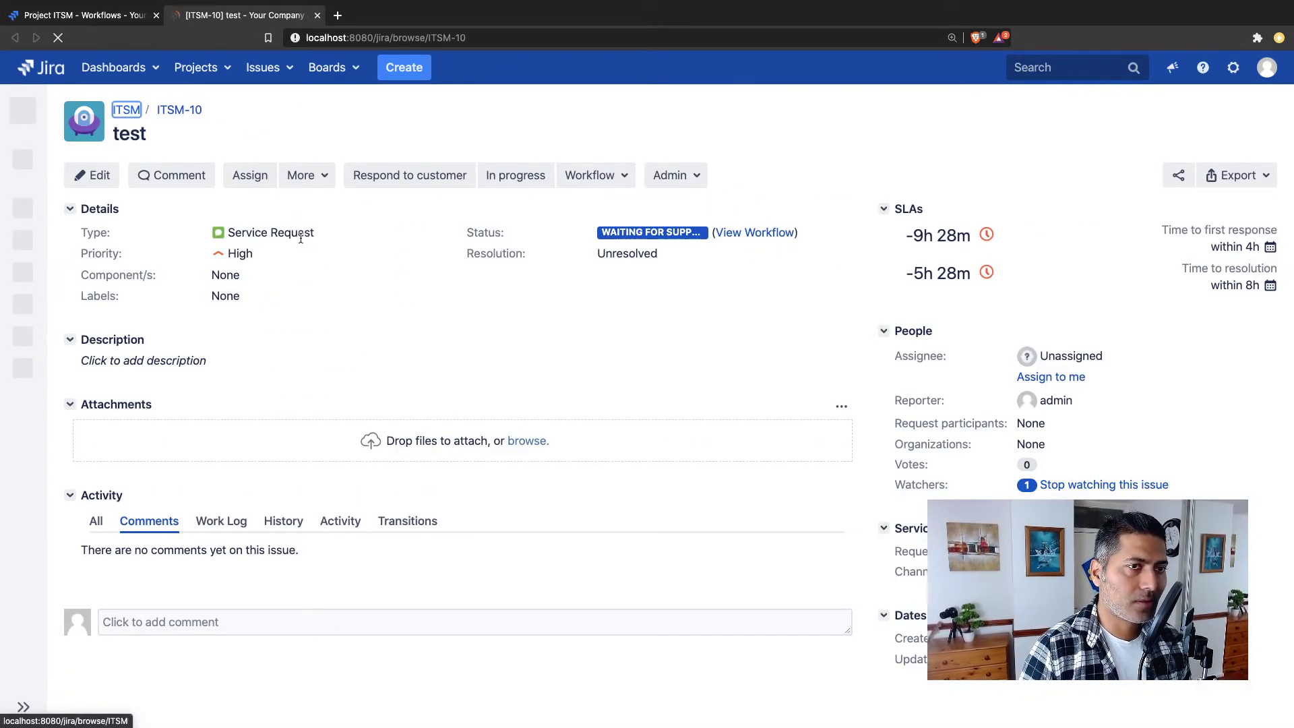
click(96, 19)
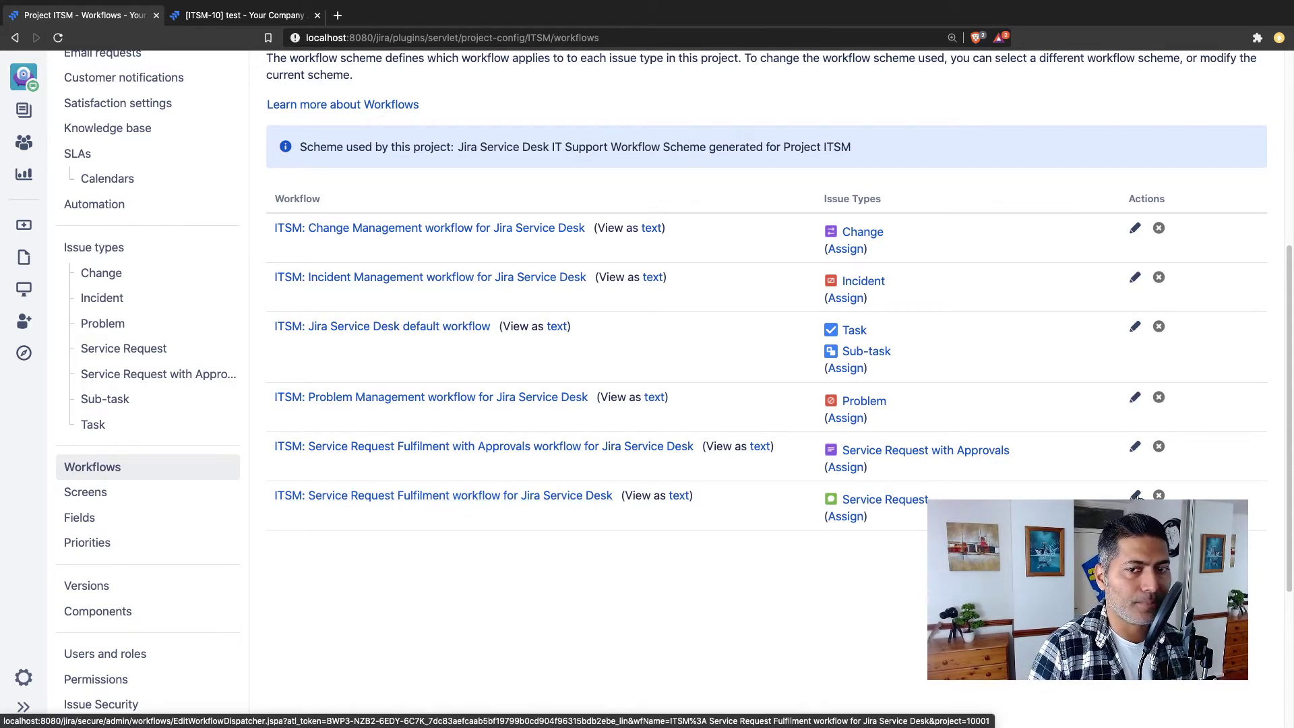
Step: Edit the Service Request Fulfilment workflow as a diagram and open the In progress transition's conditions
click(1135, 495)
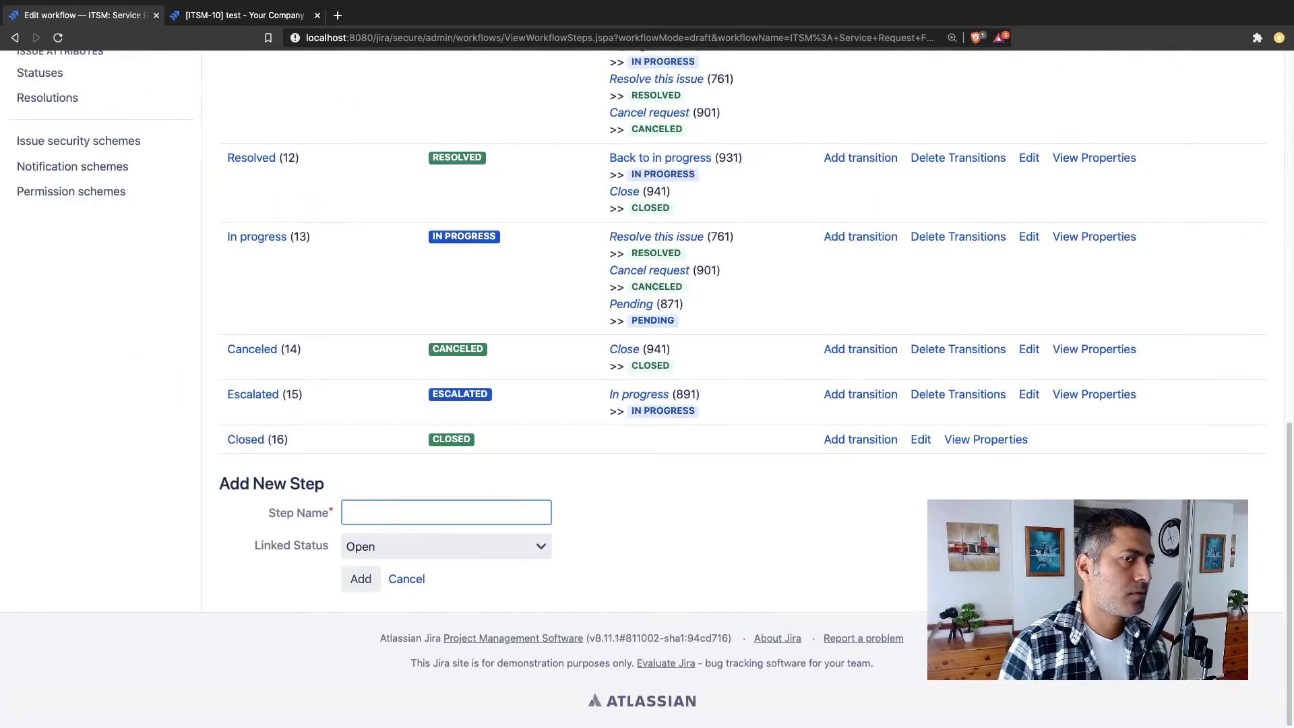
scroll(605, 465, up, 15)
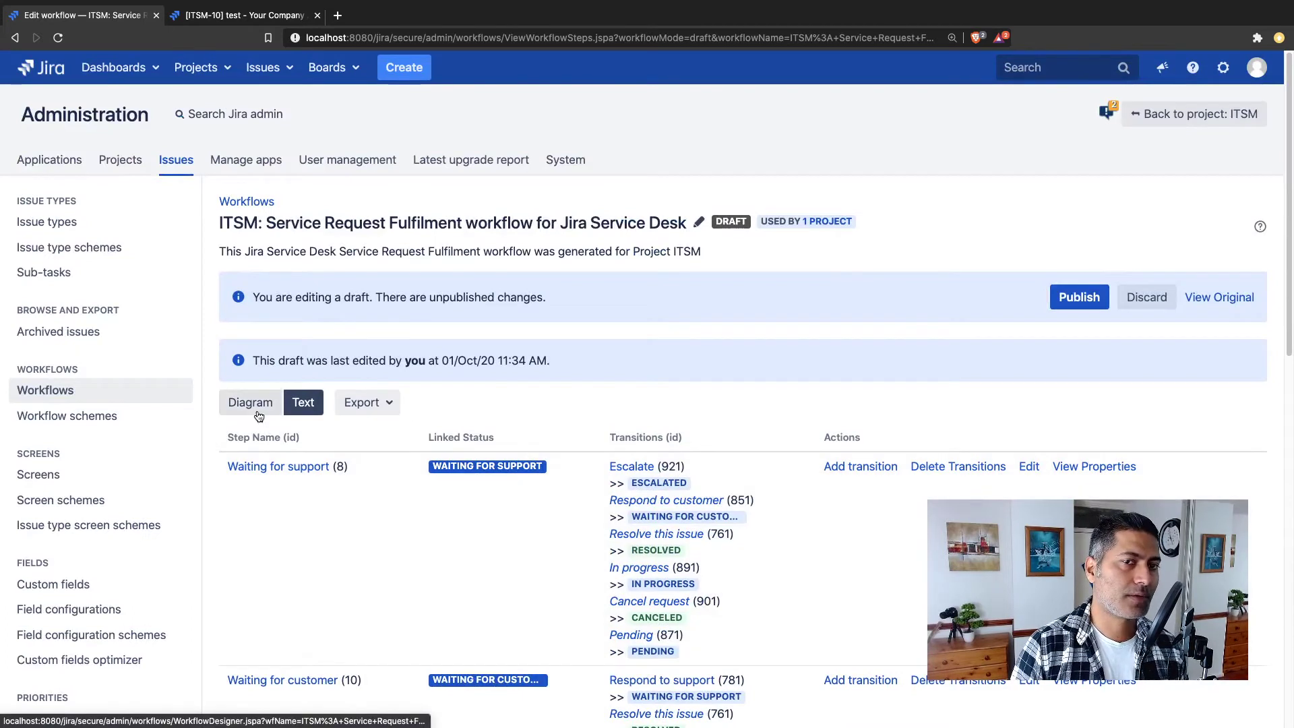
click(246, 402)
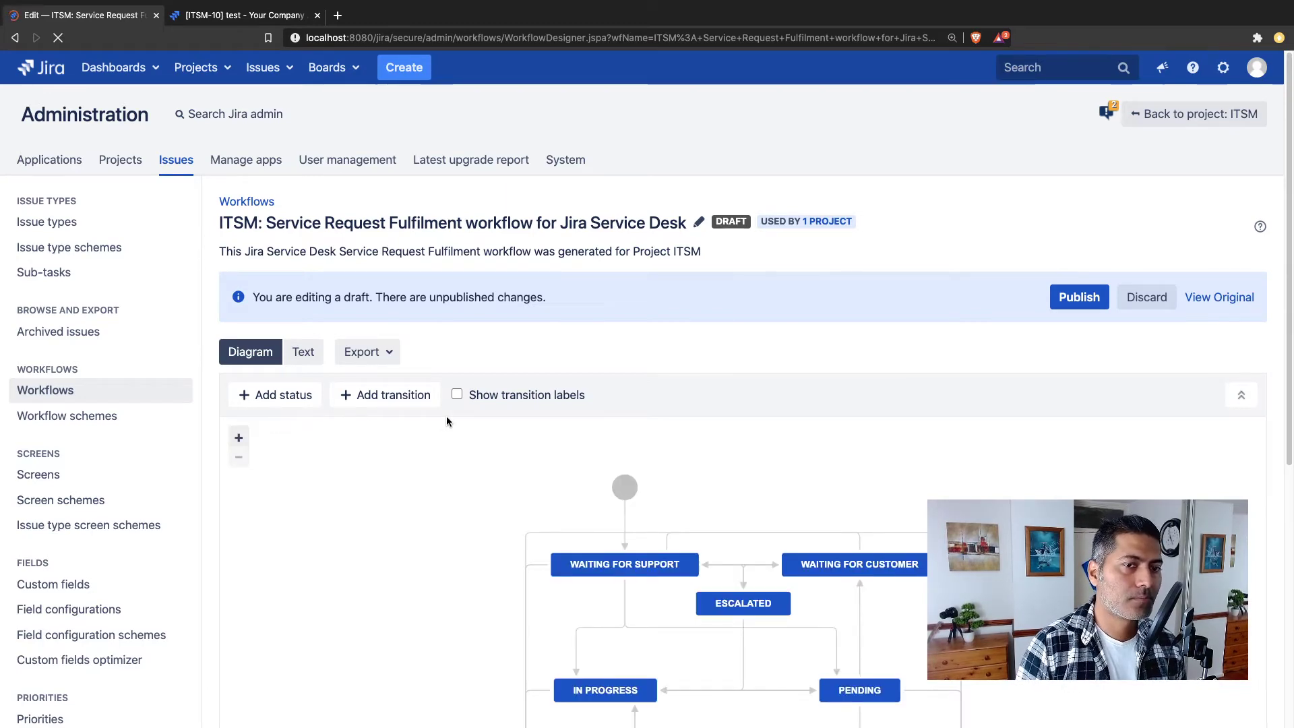
scroll(448, 422, down, 4)
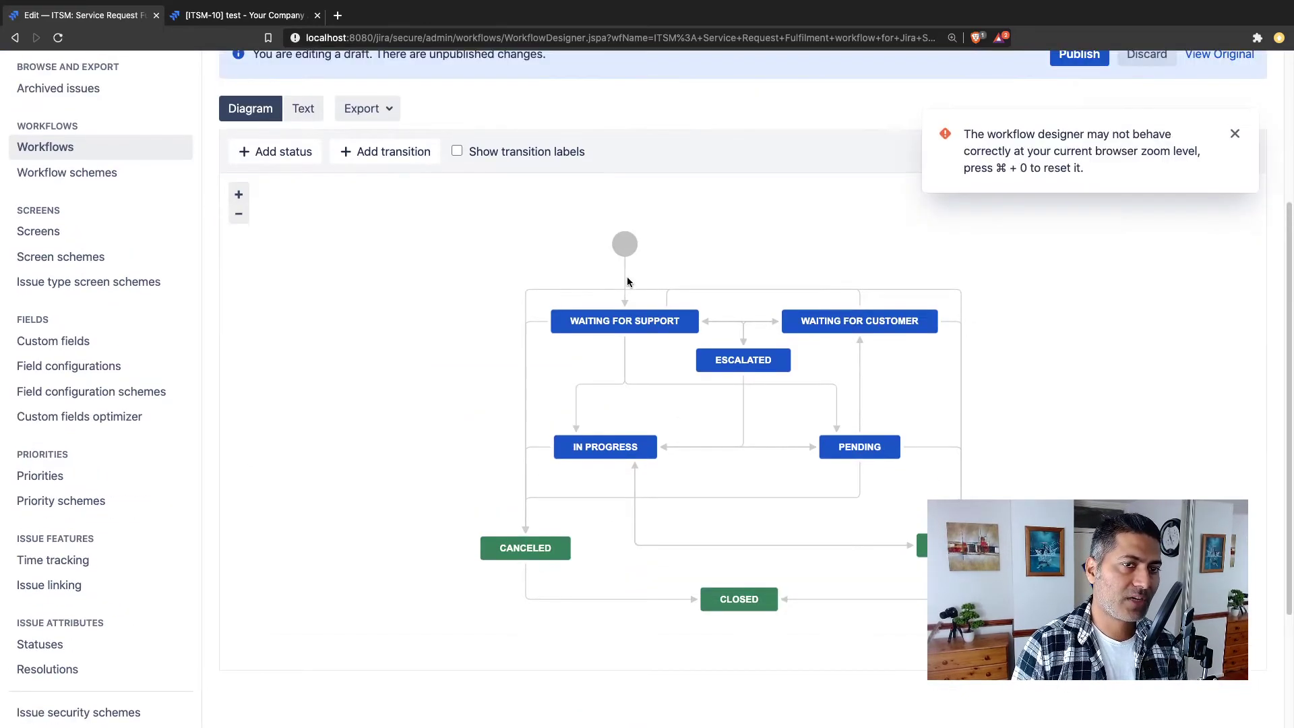
click(598, 387)
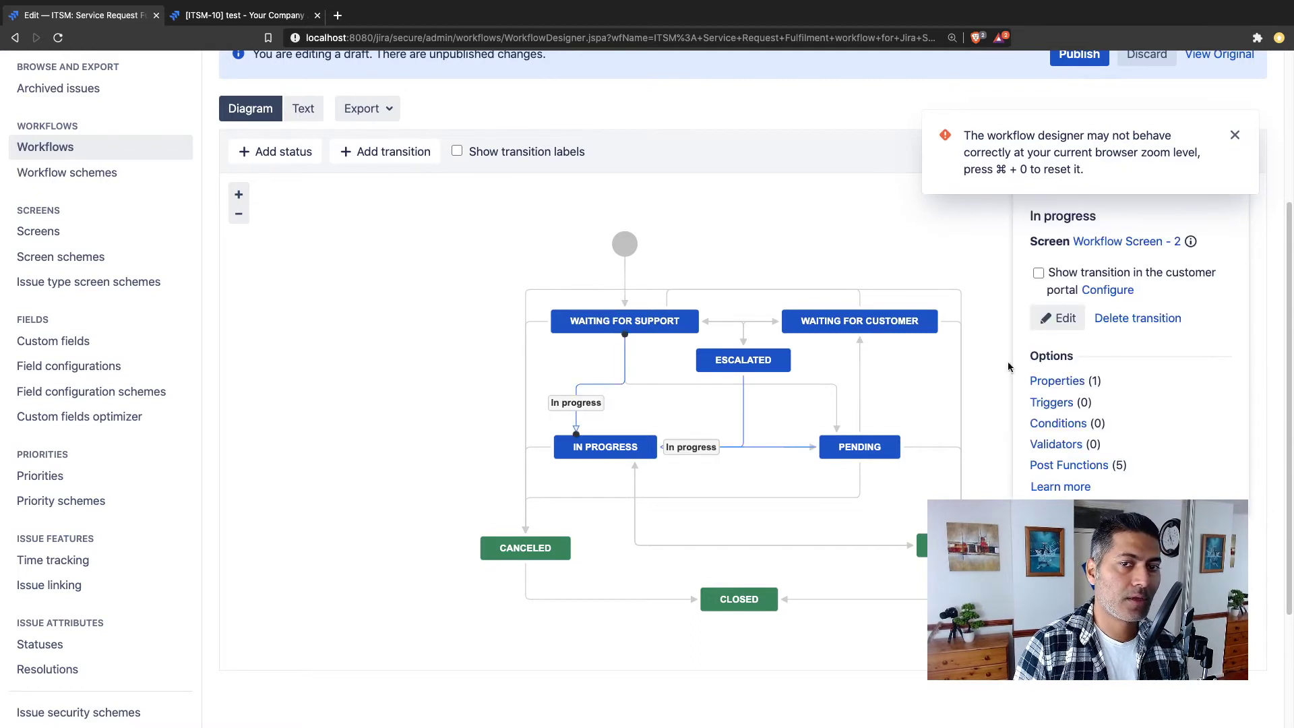
click(1052, 423)
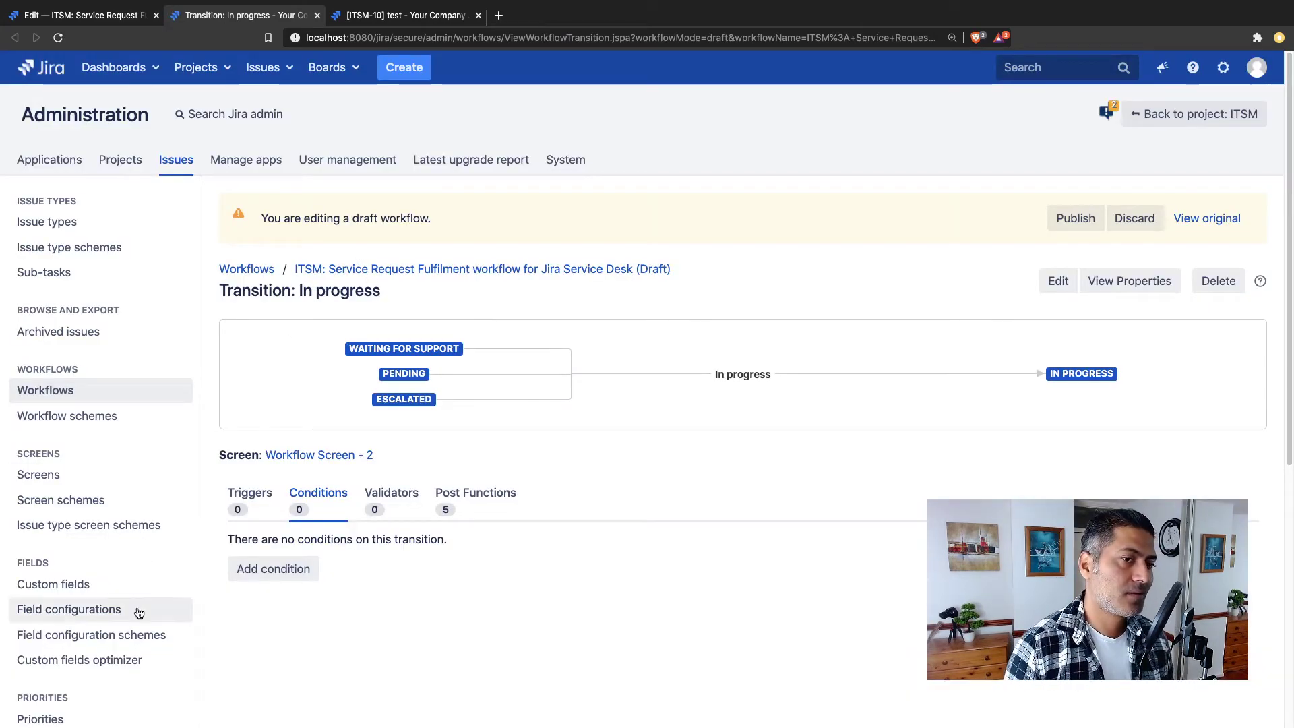
Step: Start a new condition, then check ITSM-10's Assignee and workflow diagram in the other tab
click(273, 571)
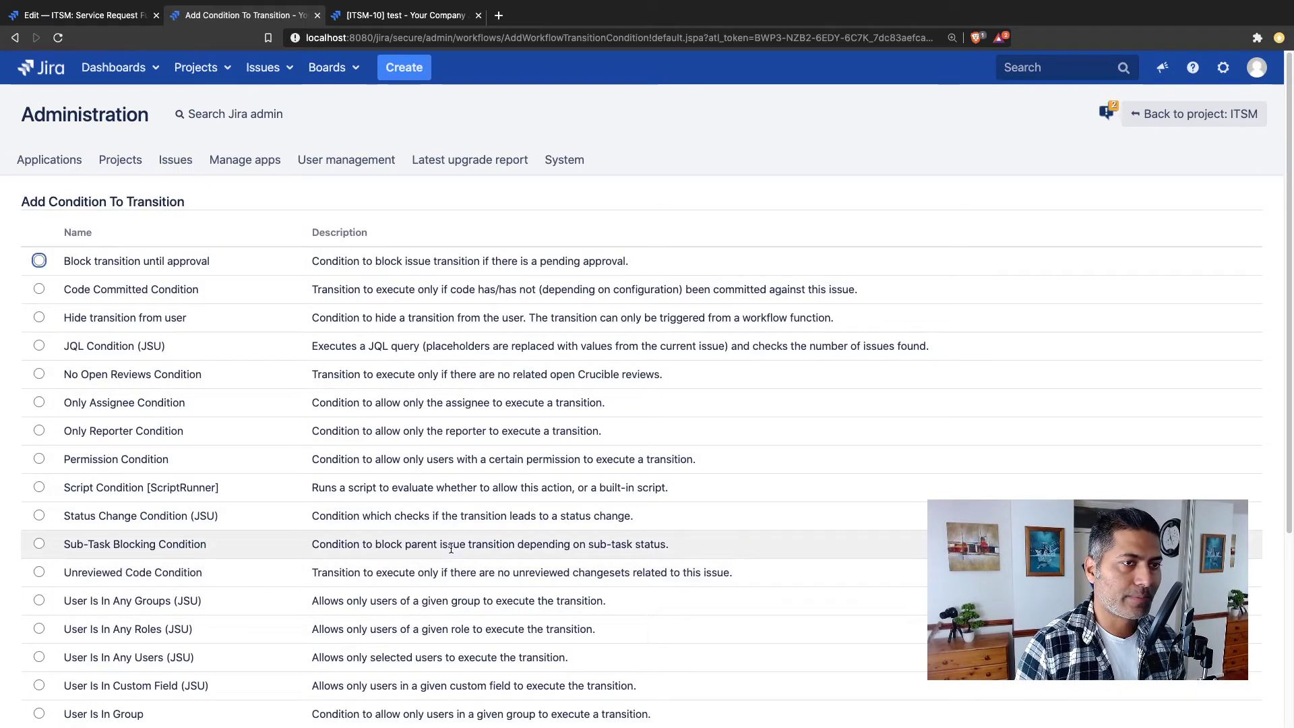
click(404, 15)
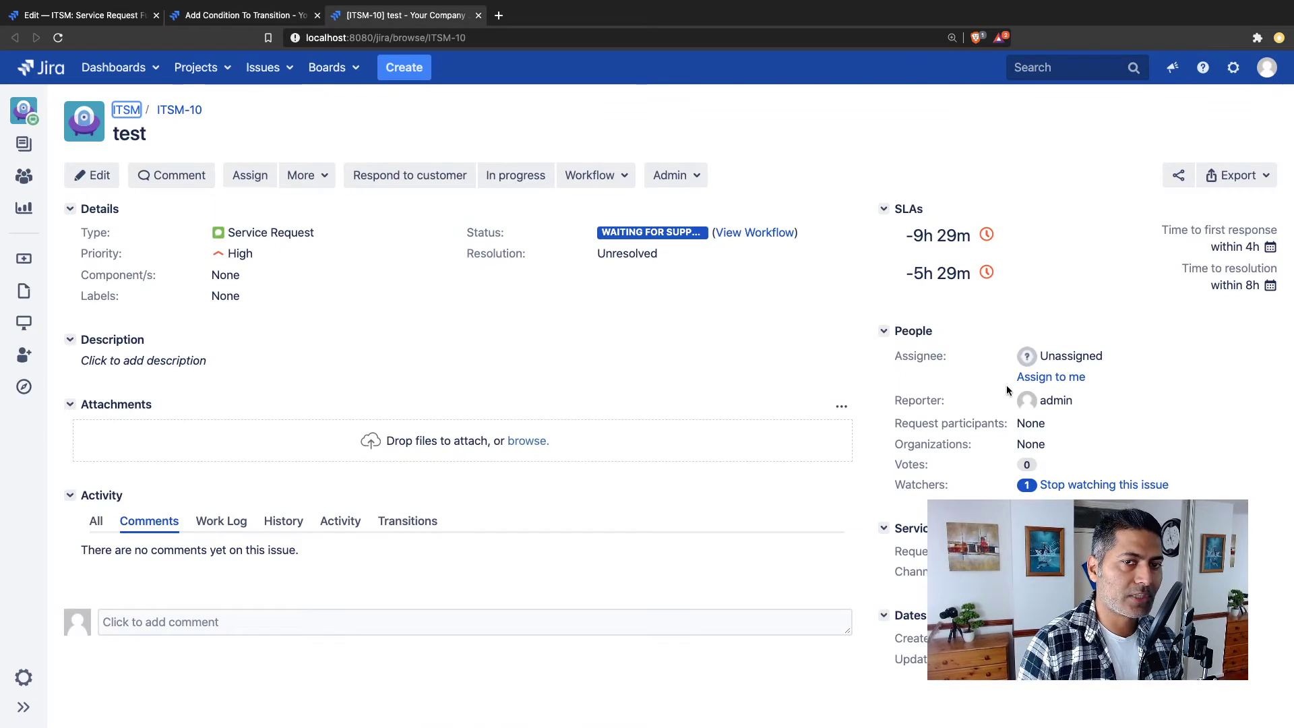
double_click(927, 355)
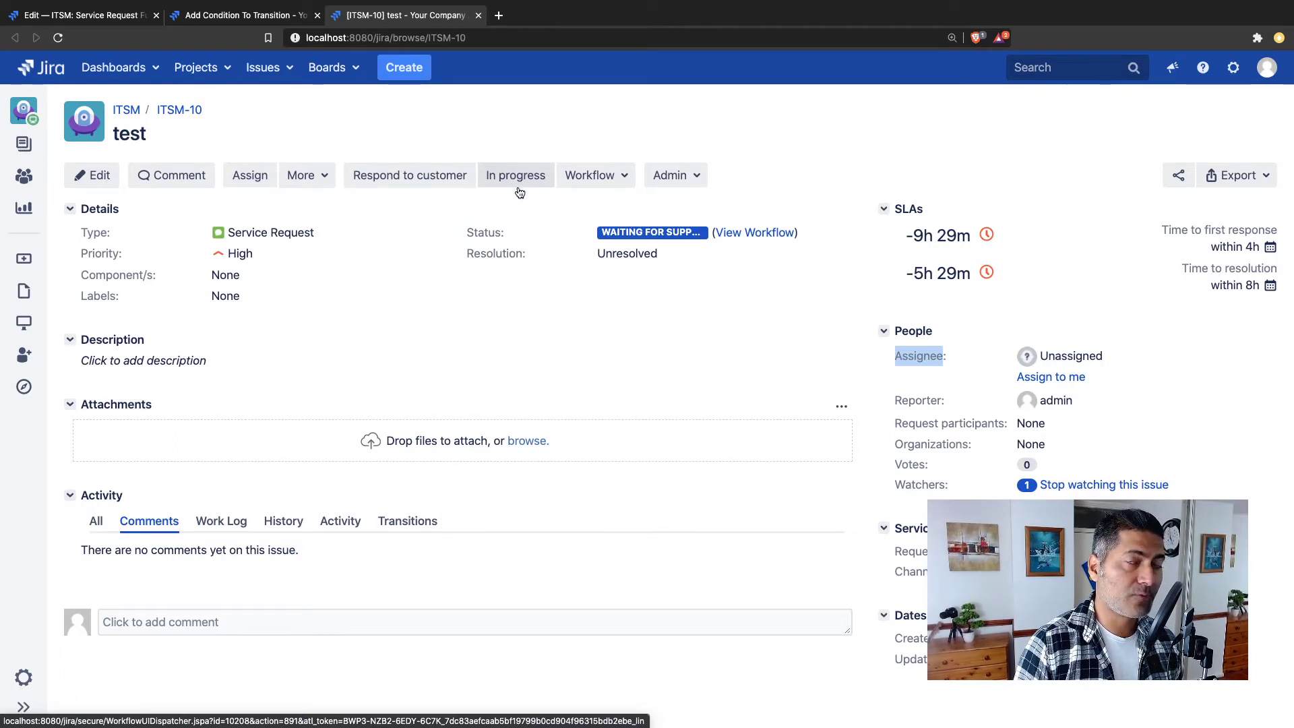
click(739, 234)
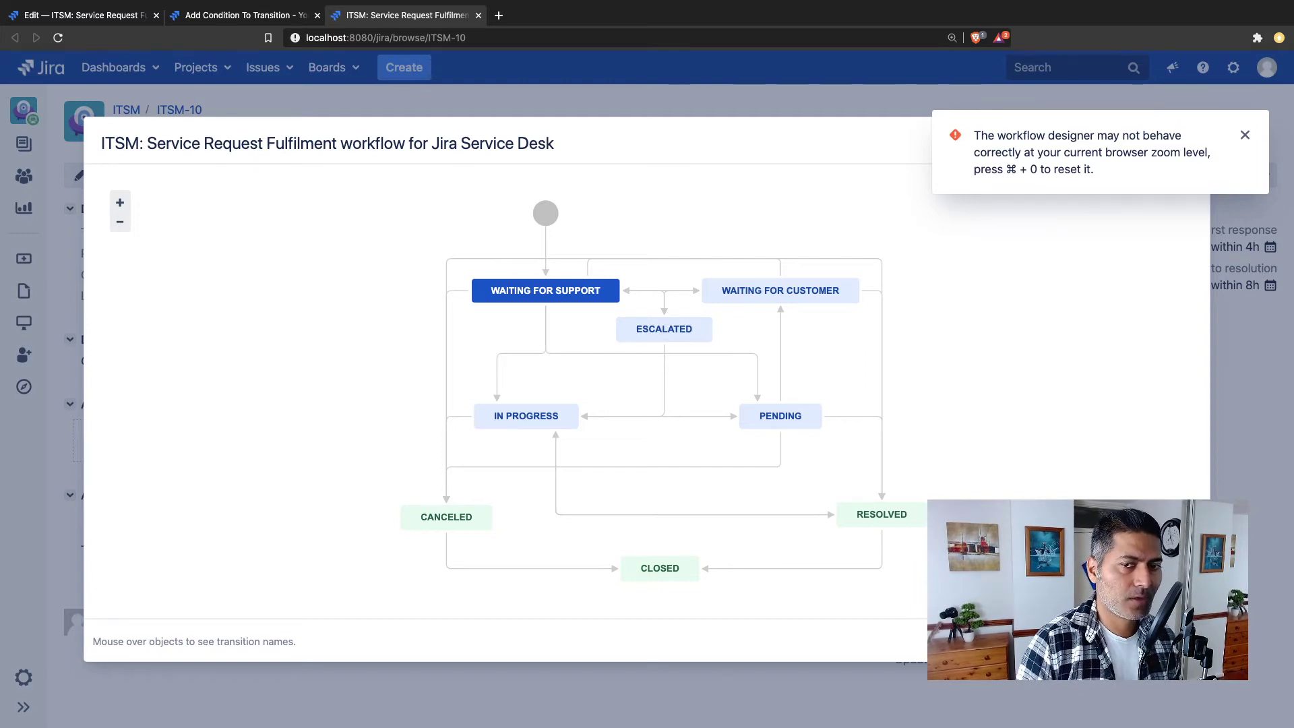
key(Escape)
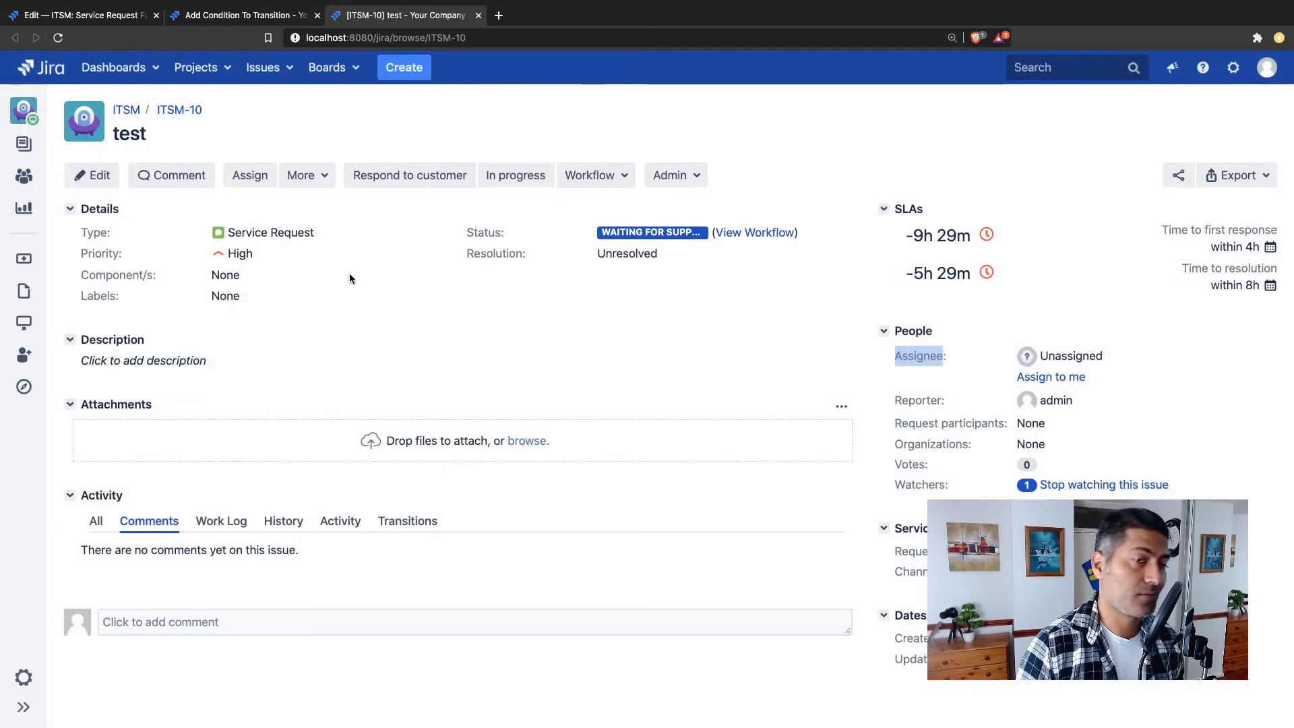
Step: Add the Only Assignee Condition to the In progress transition
click(222, 15)
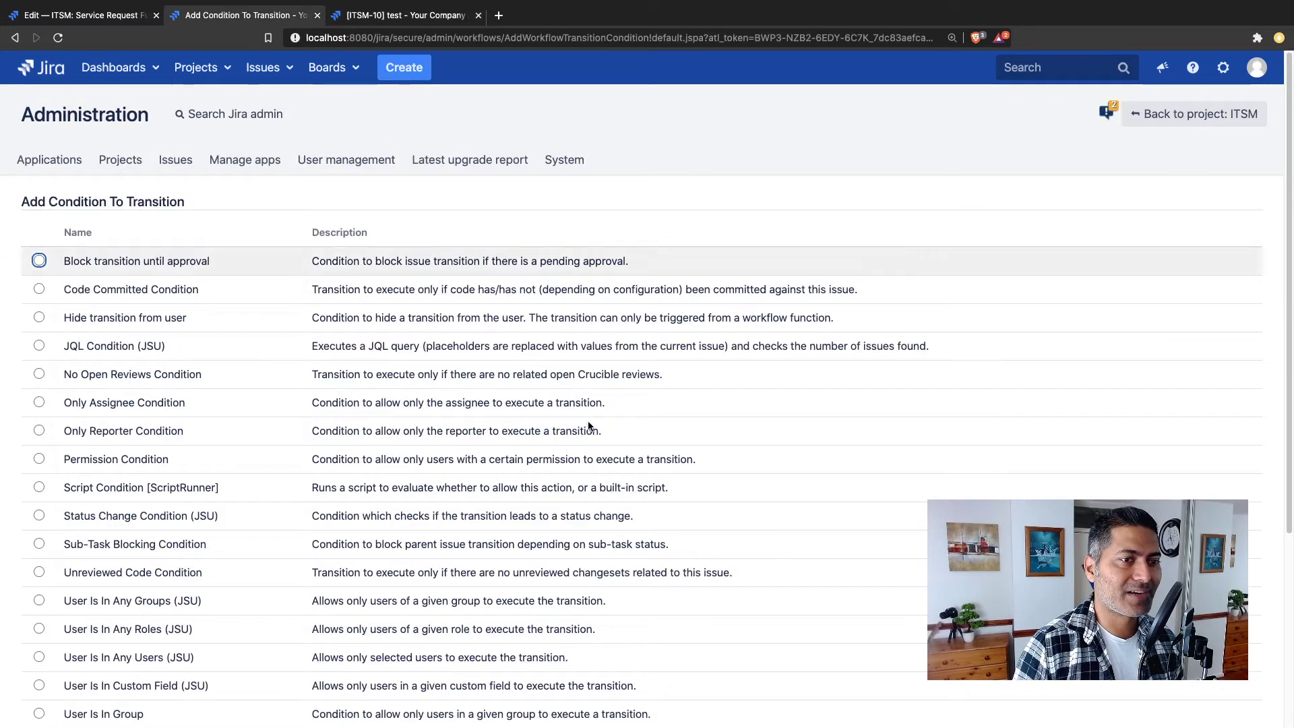
scroll(246, 461, down, 1)
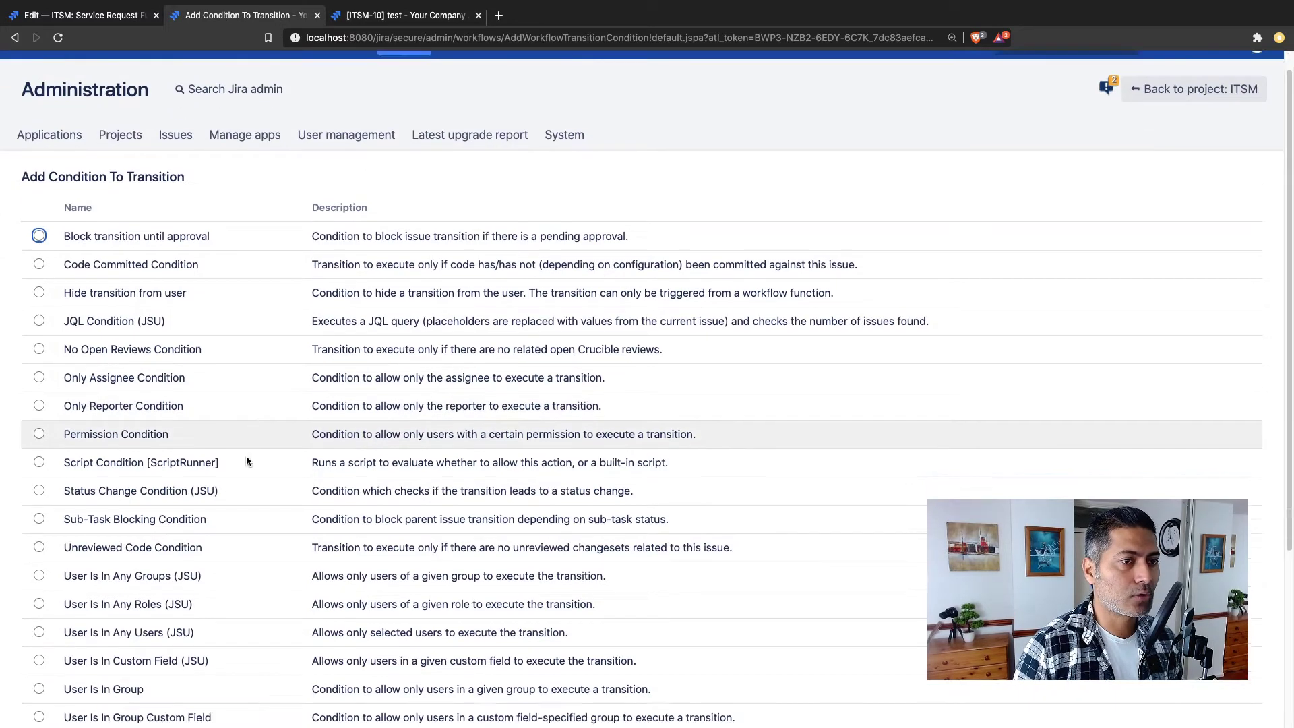
scroll(245, 455, down, 3)
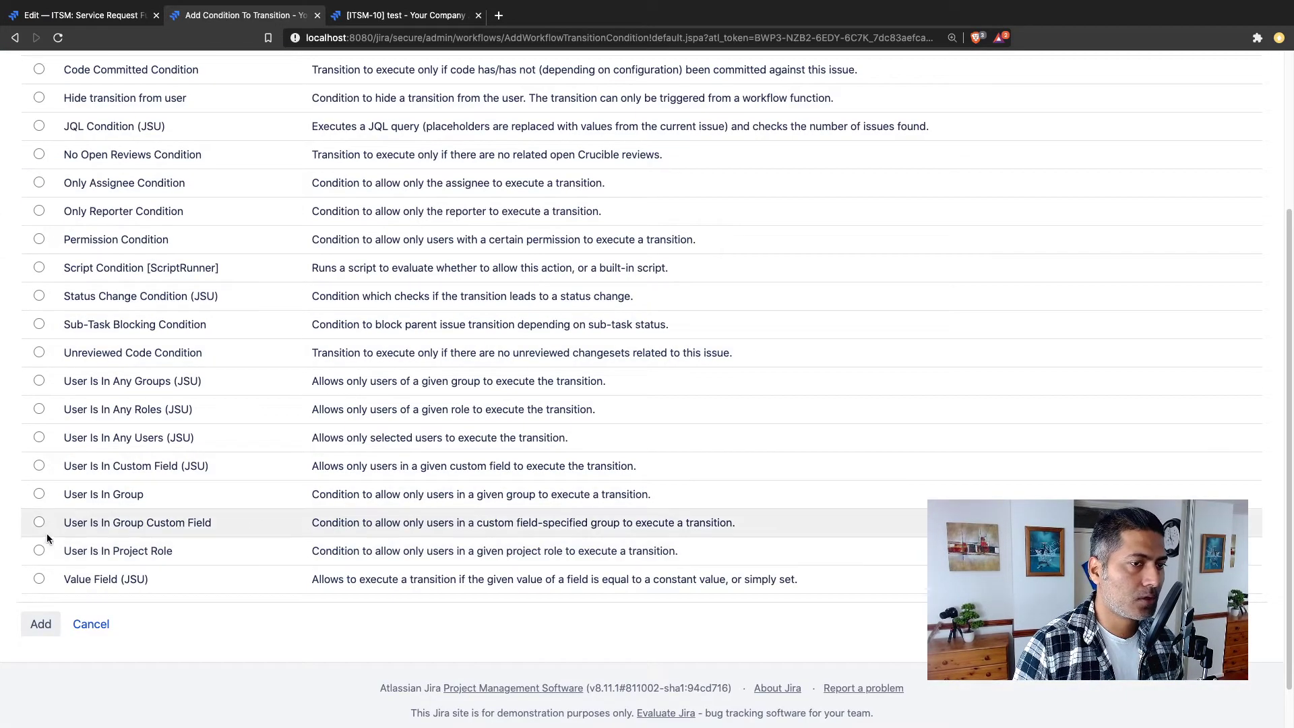
scroll(101, 418, up, 1)
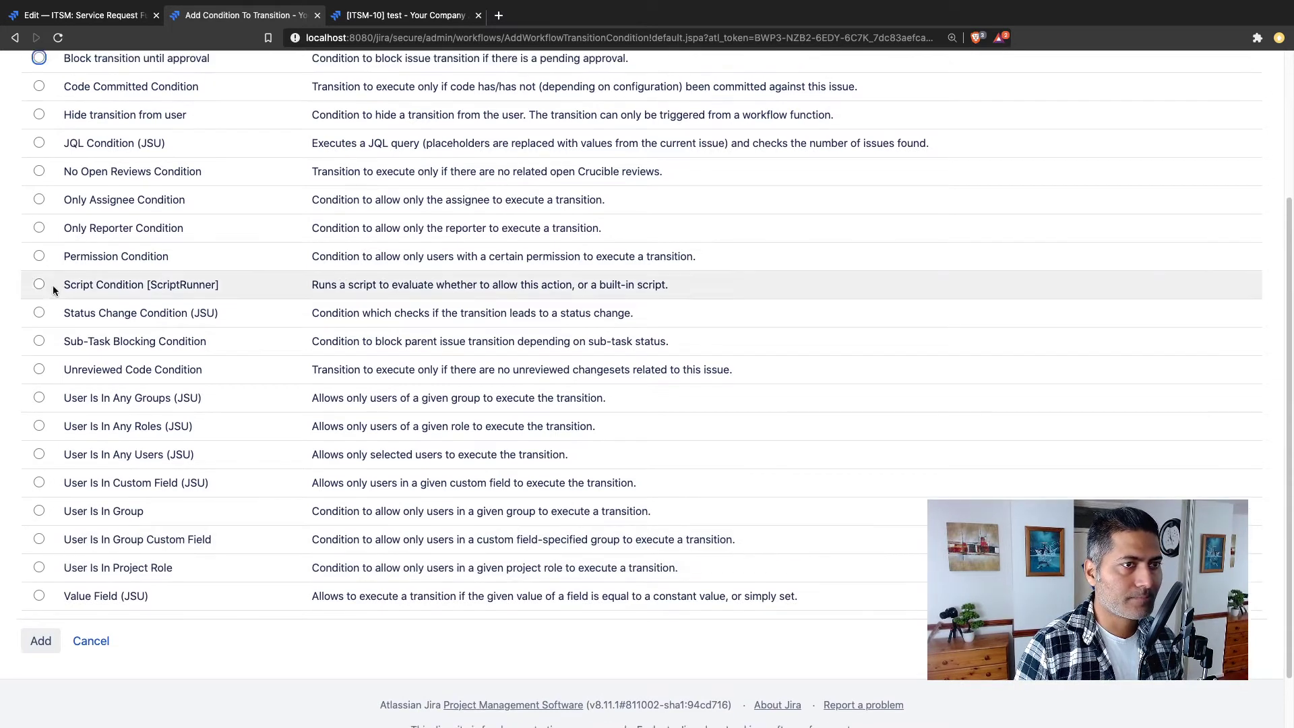
click(38, 200)
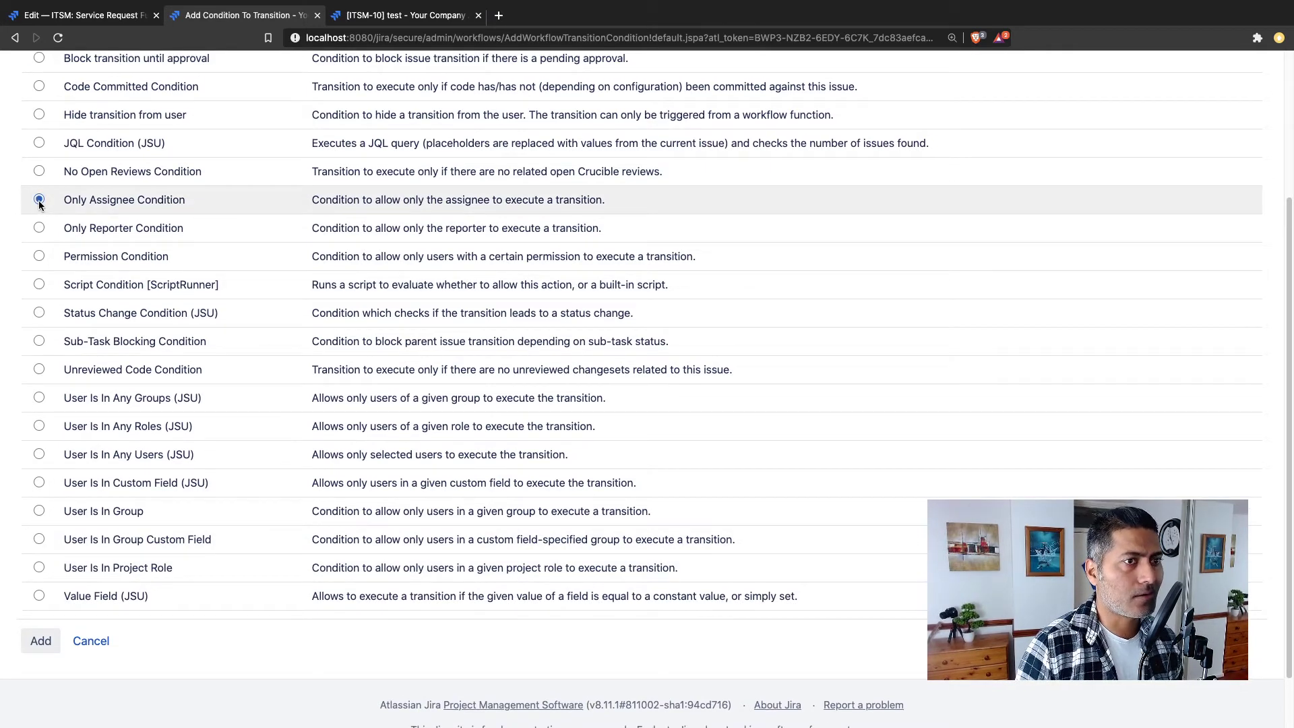
click(37, 641)
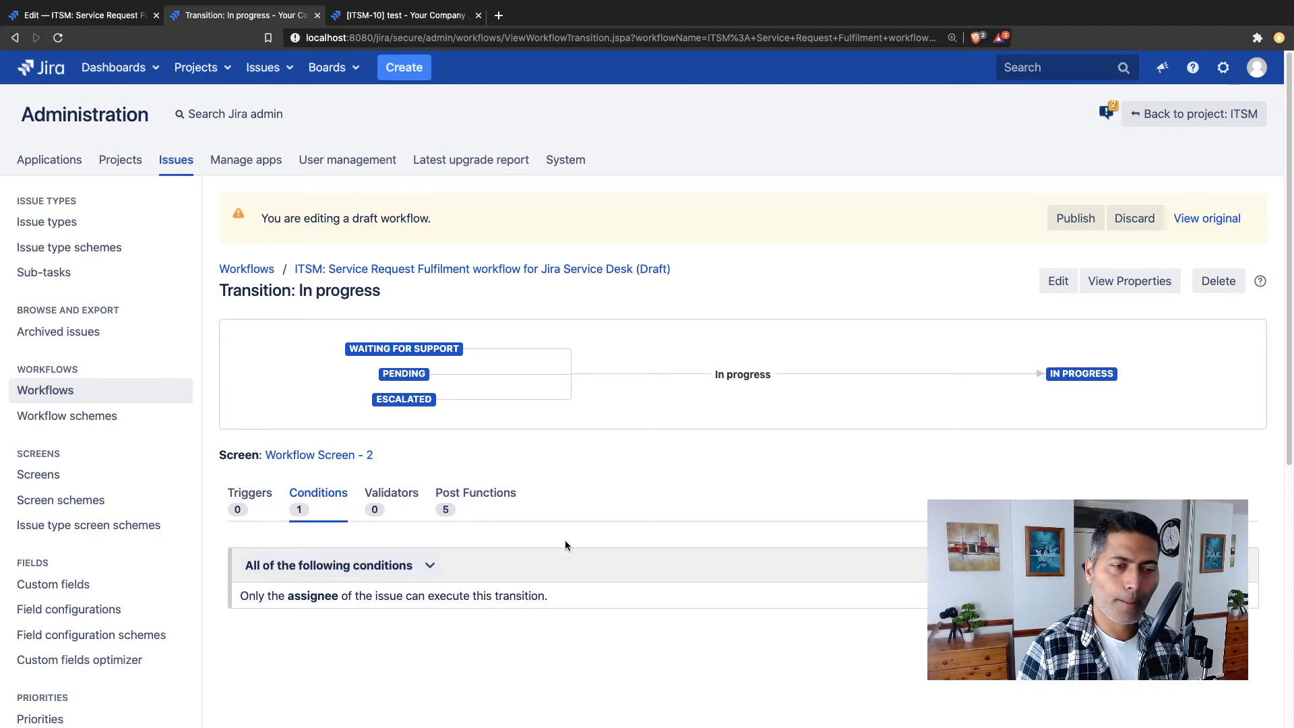
Step: Review the new assignee-only condition, then start adding another condition
triple_click(273, 596)
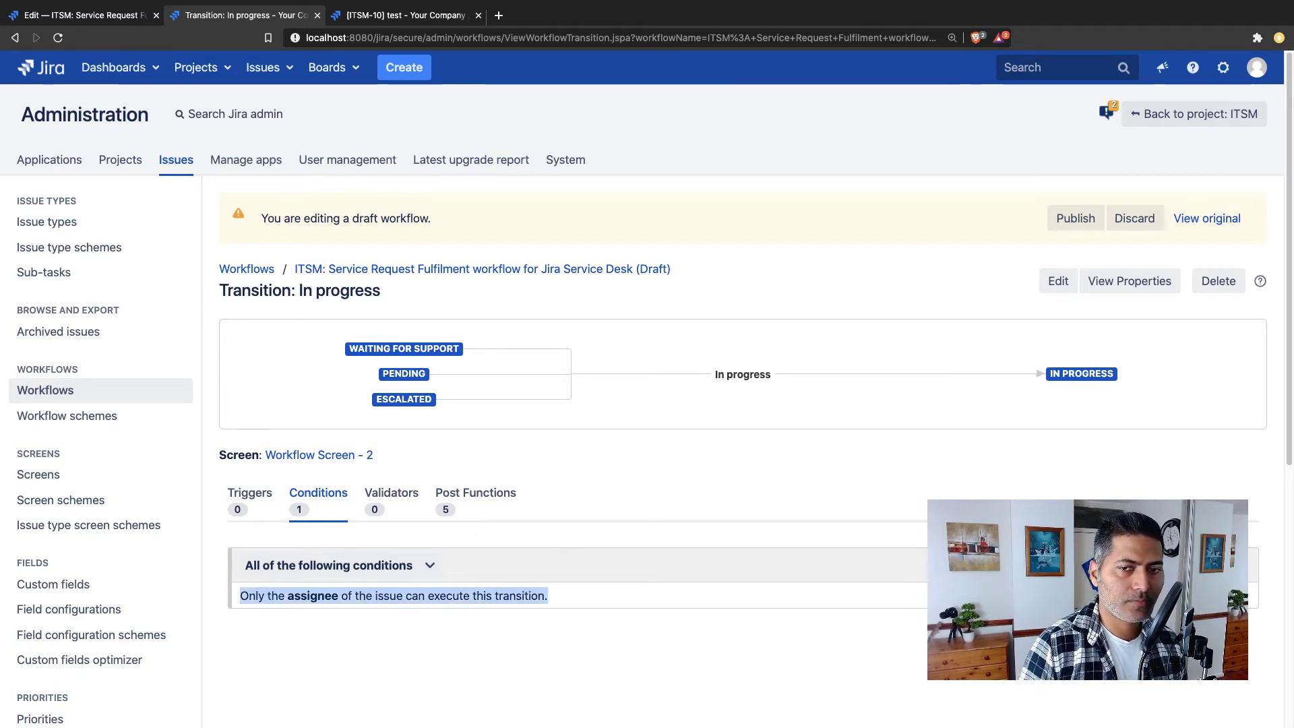
click(1212, 565)
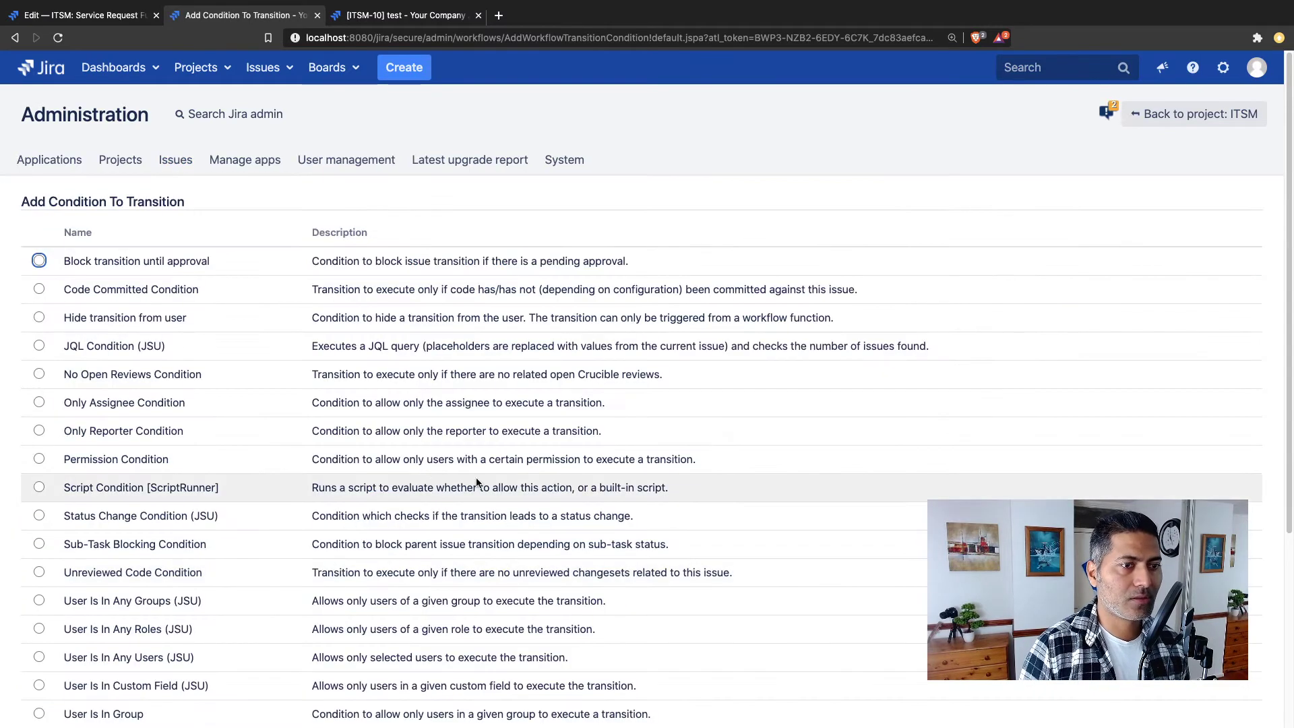
Step: Add a User Is In Project Role condition set to the Service Desk Team role
scroll(401, 484, down, 3)
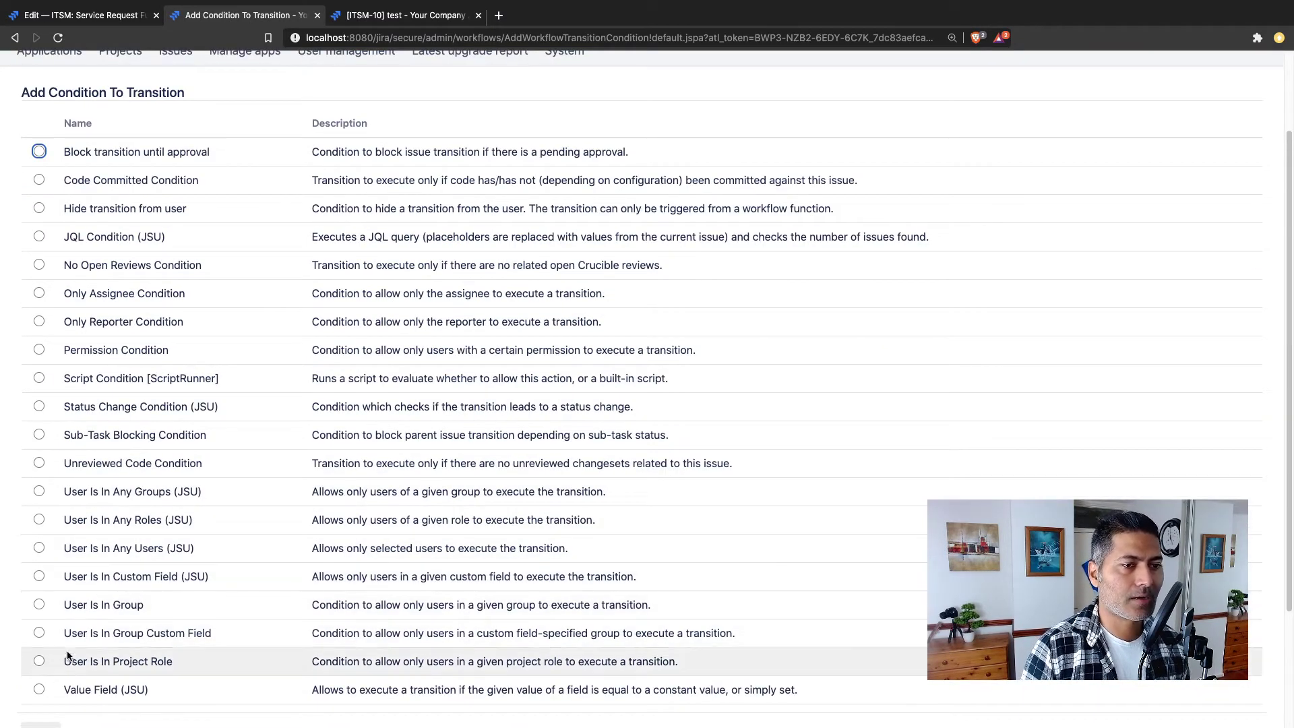
click(38, 661)
scroll(40, 657, down, 3)
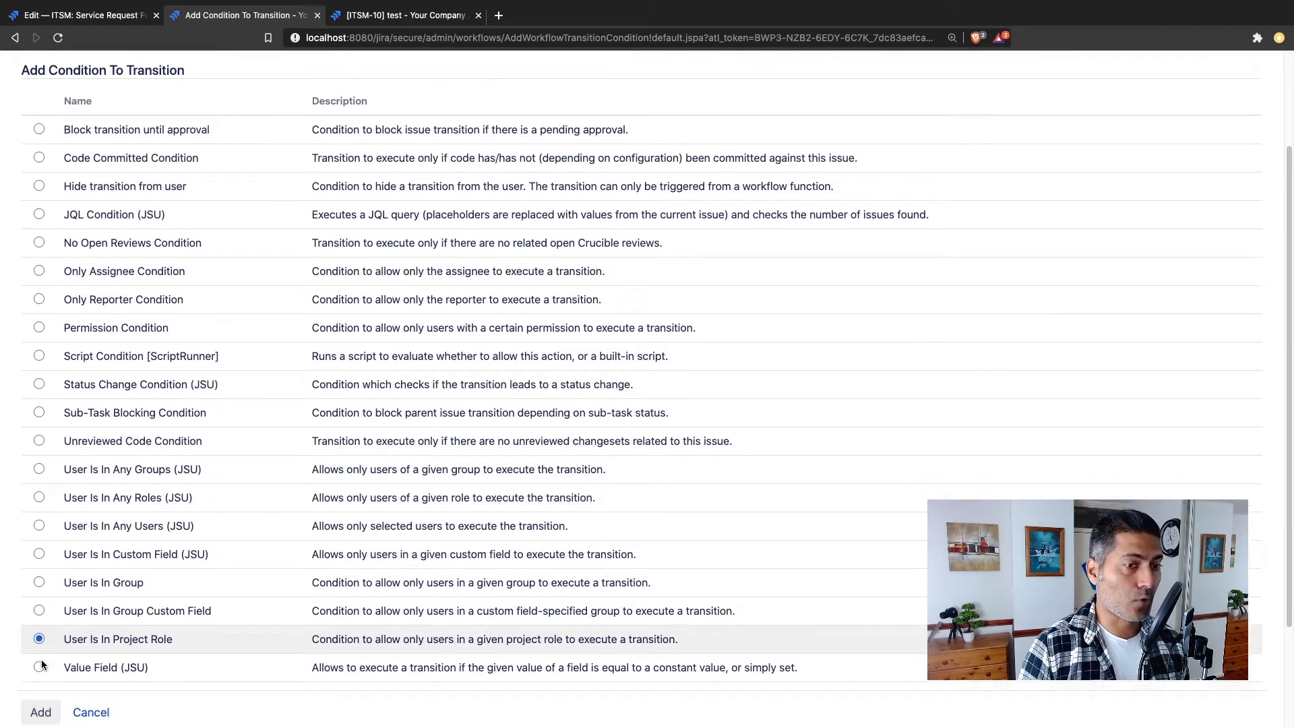
click(42, 640)
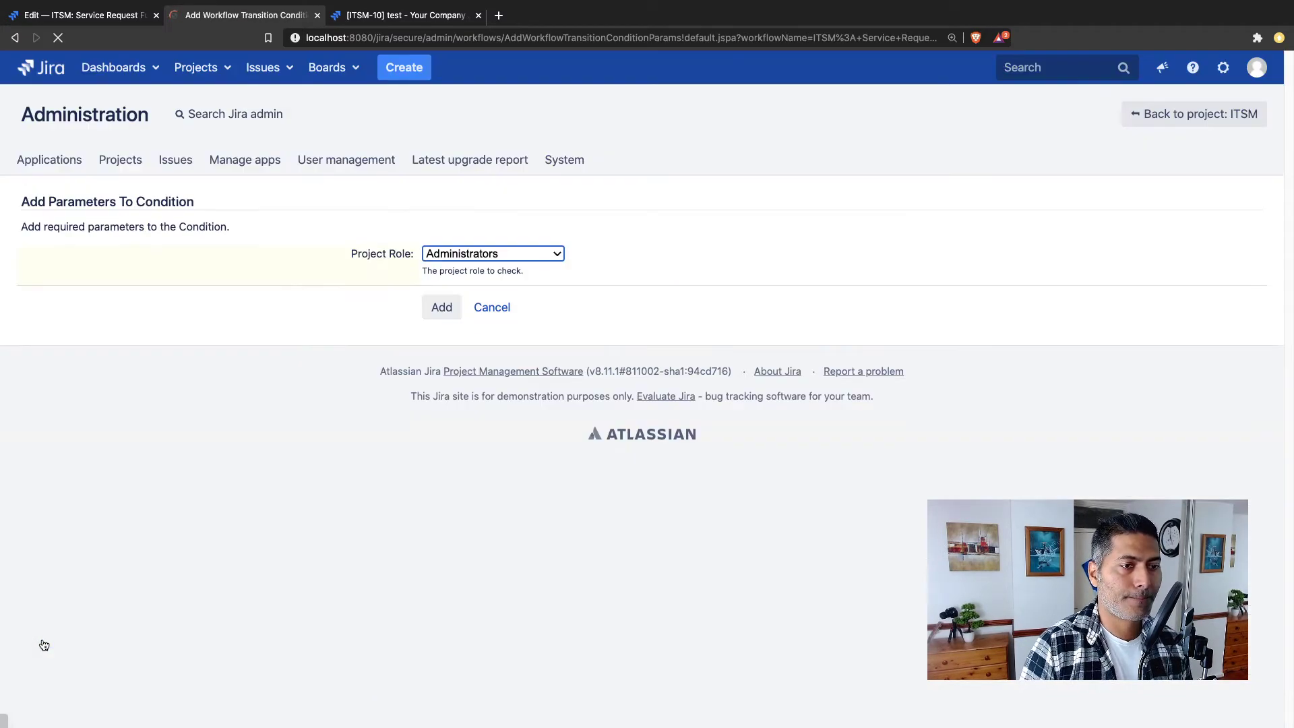
click(486, 250)
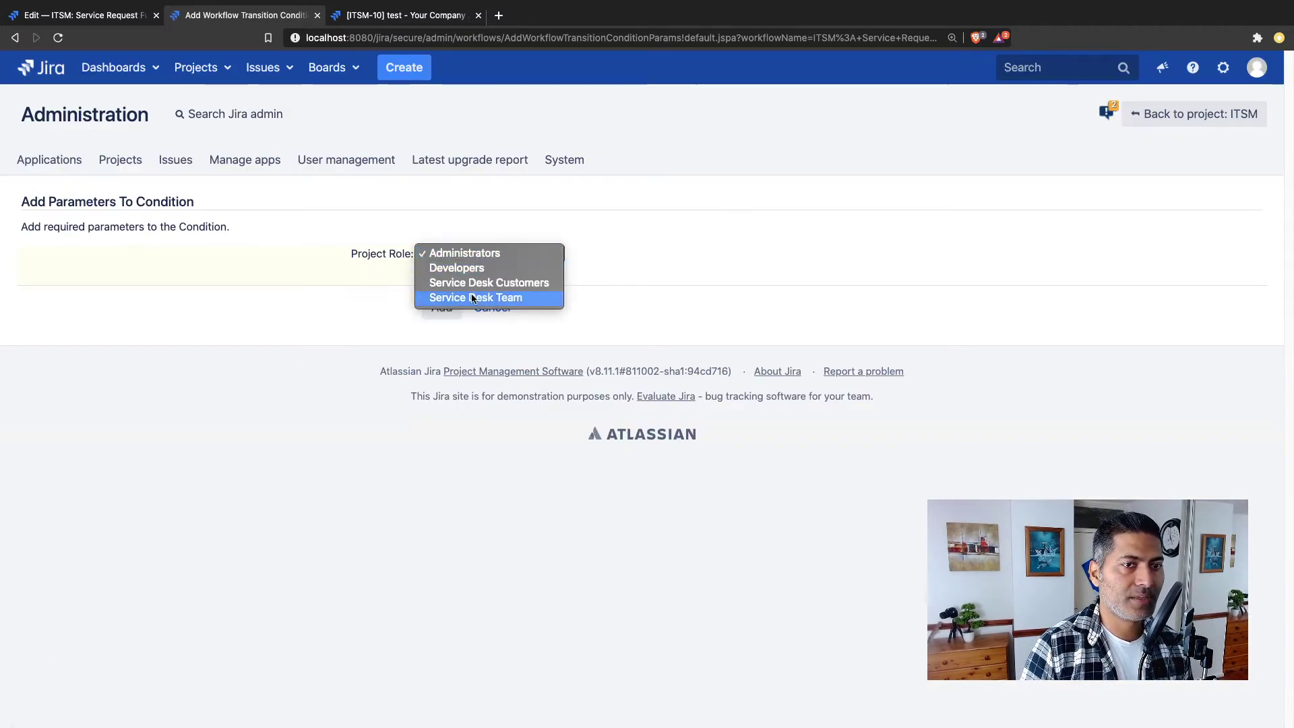
click(443, 297)
click(444, 307)
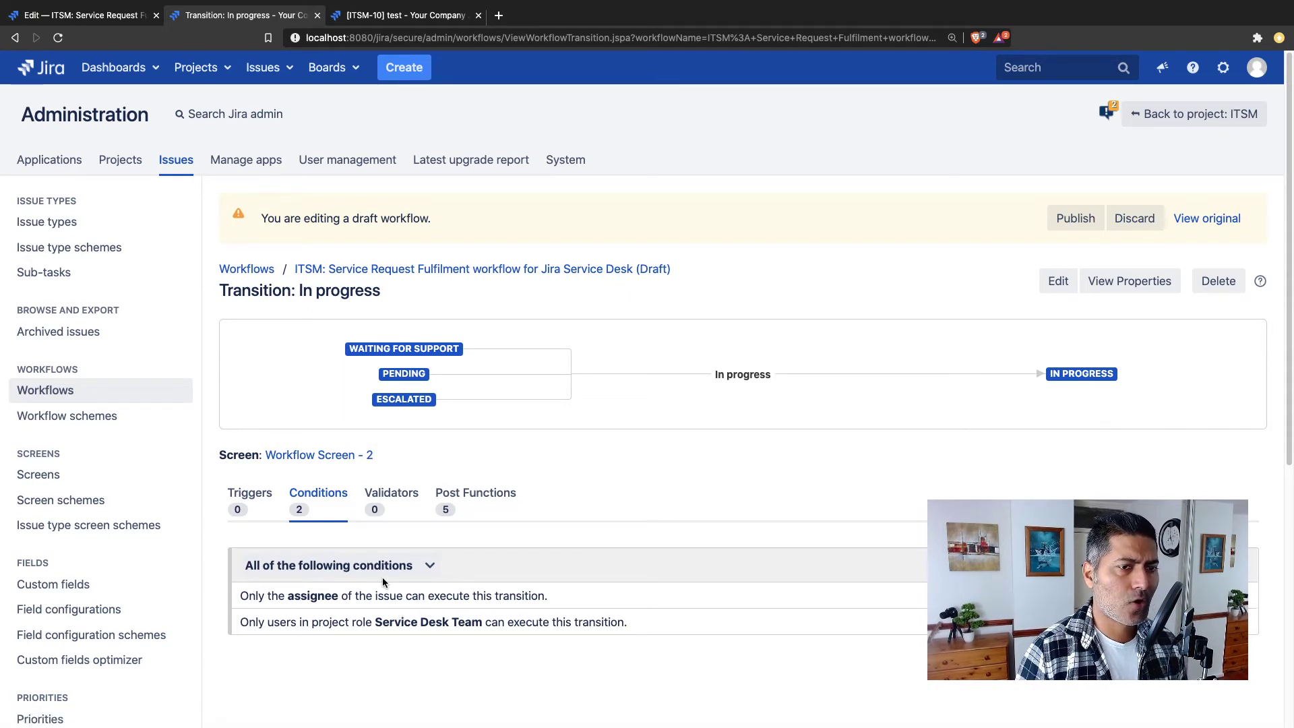
Step: Keep all conditions required, publish the draft workflow without a backup, and return to ITSM-10
click(430, 567)
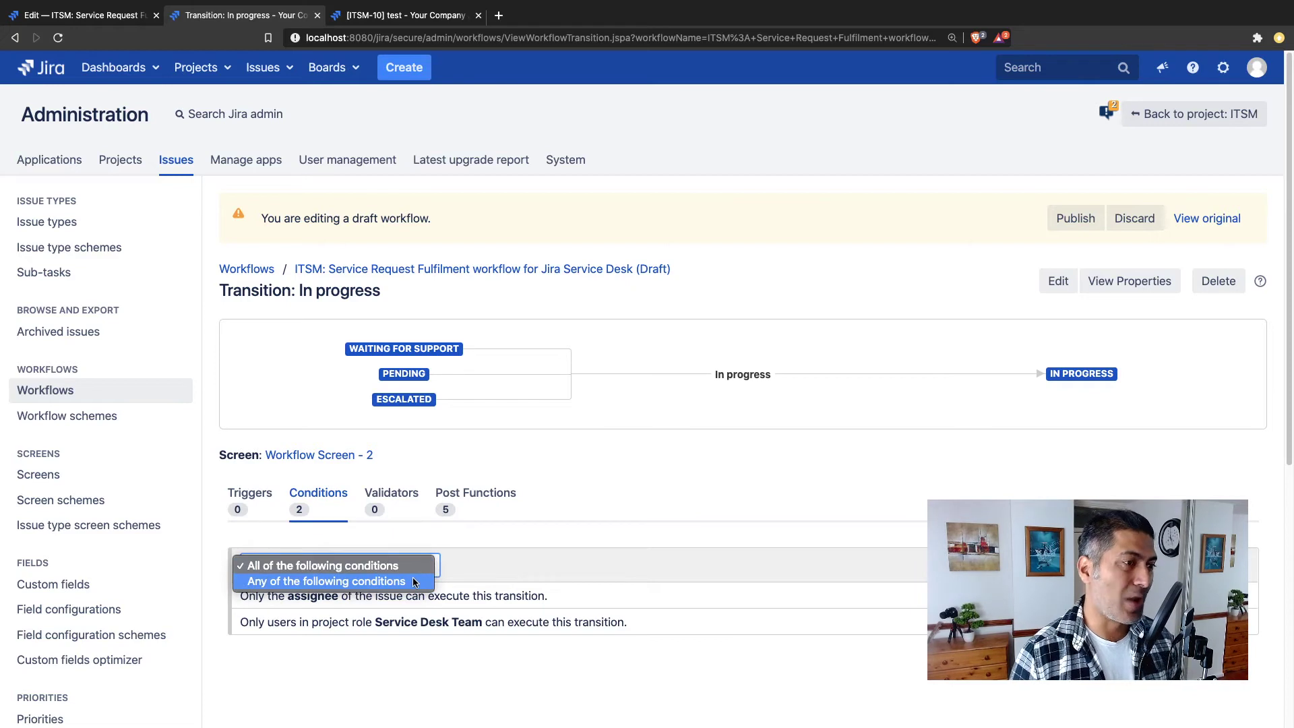
click(558, 527)
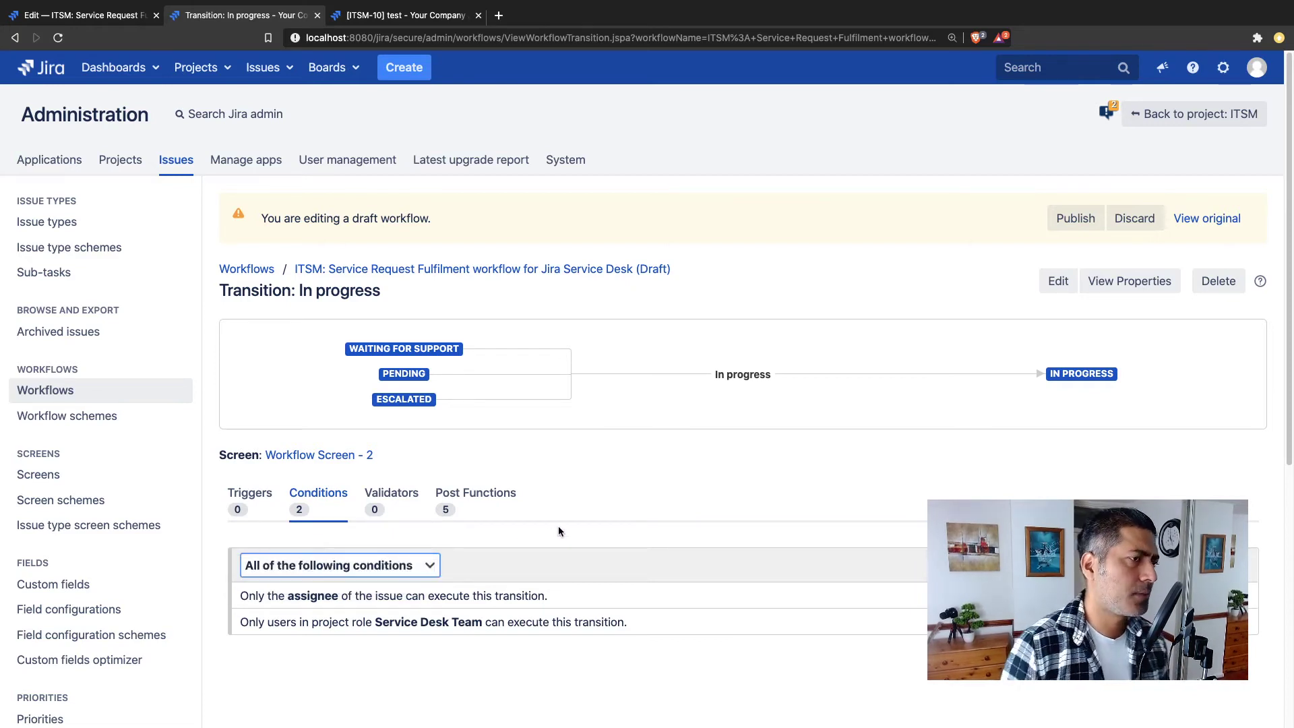
click(1075, 219)
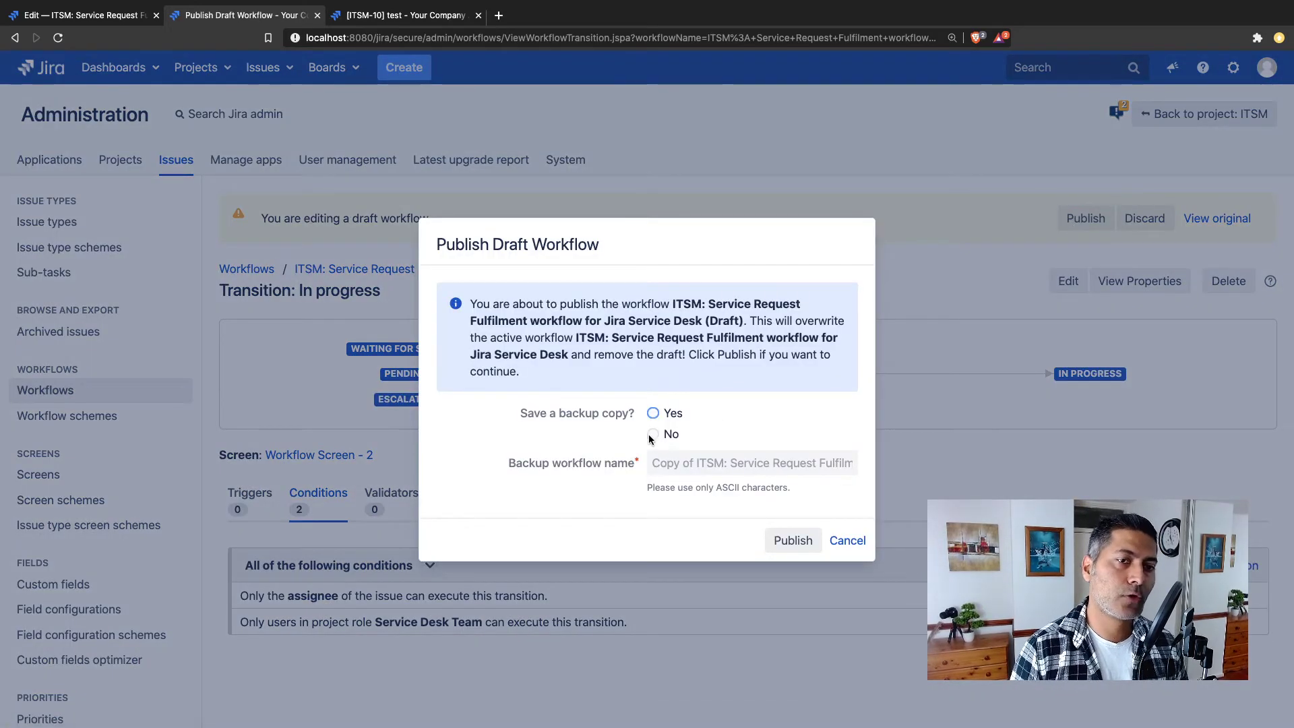
click(651, 435)
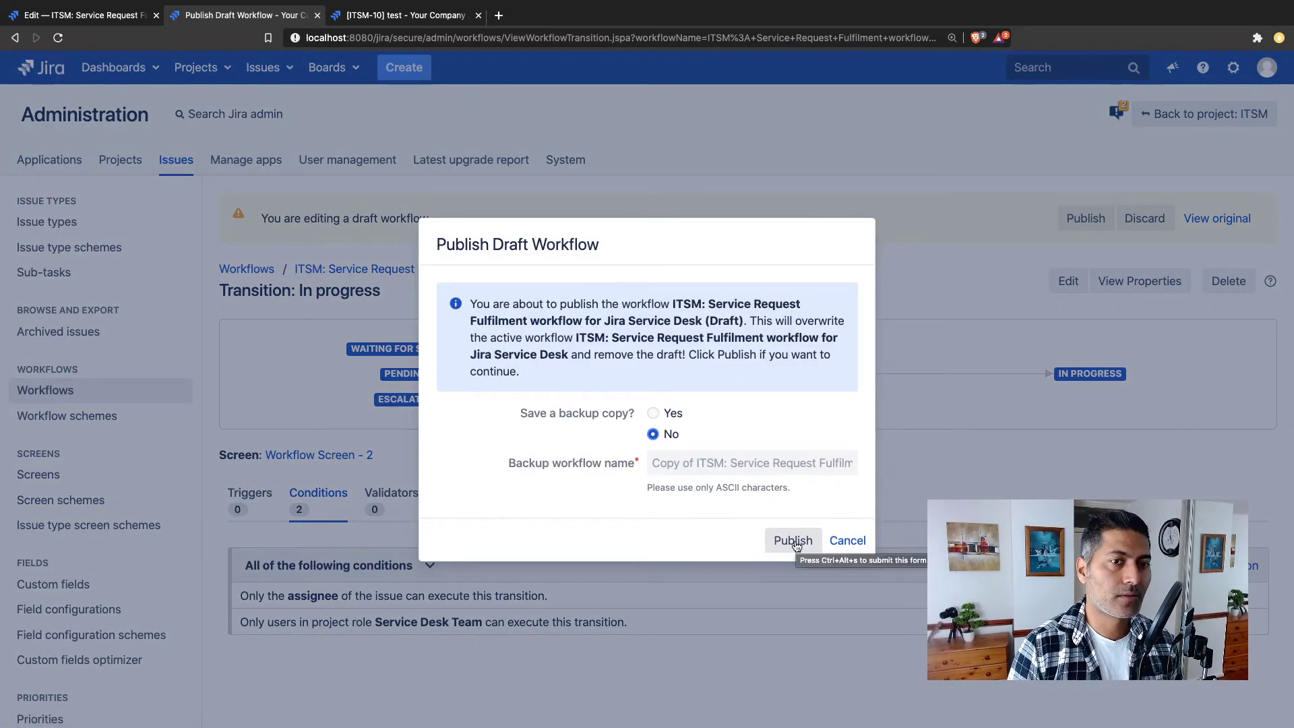
click(793, 540)
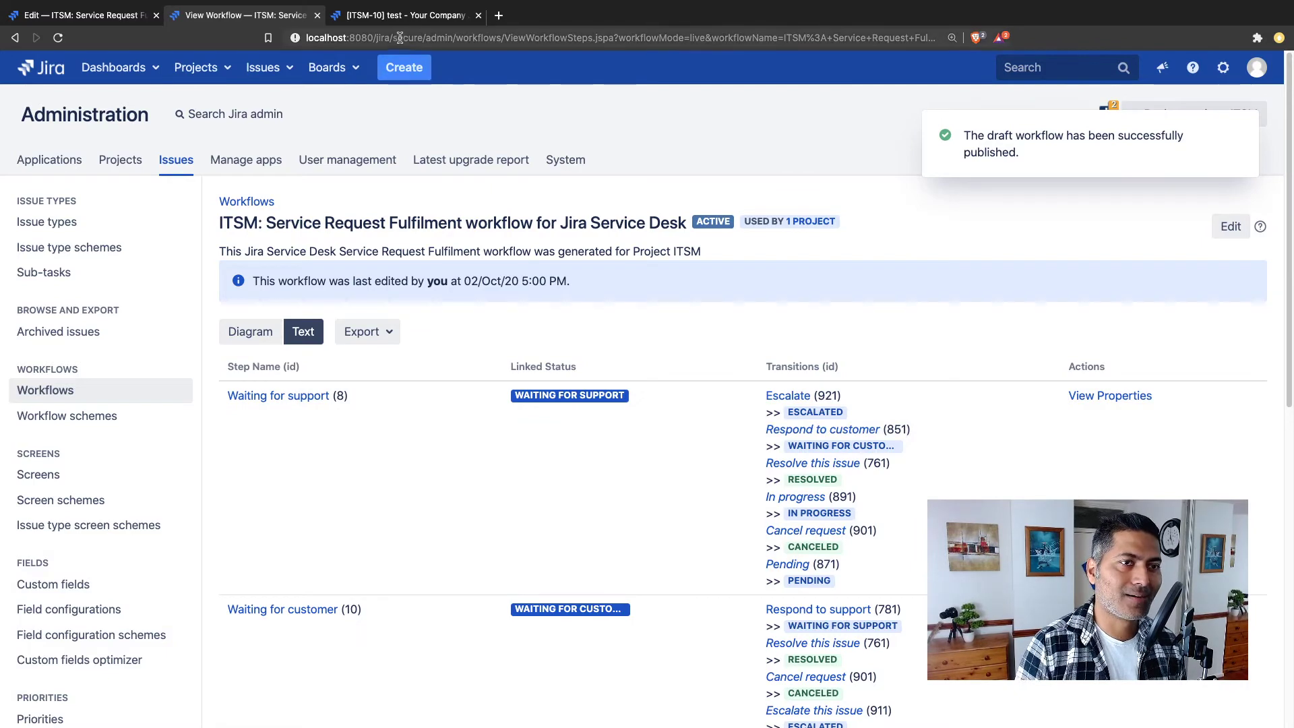
click(408, 15)
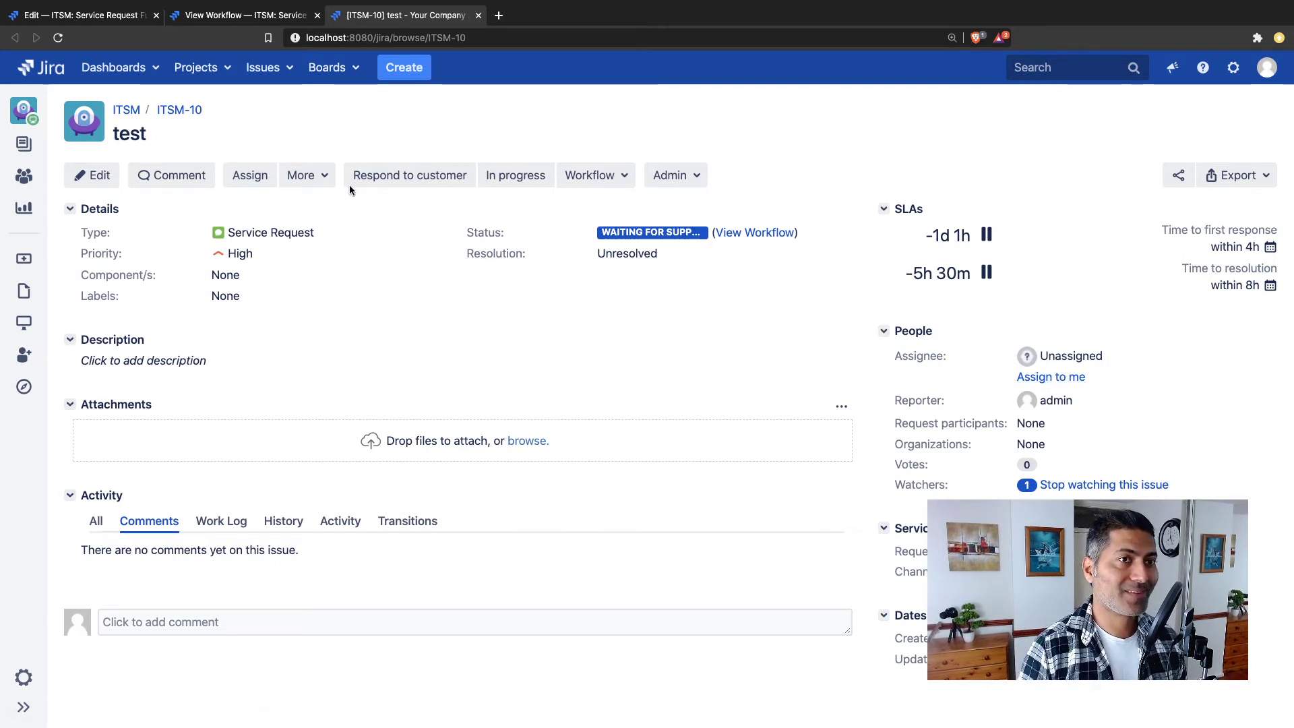
Step: Reload ITSM-10, briefly view its workflow diagram, and open the Admin dropdown
click(64, 41)
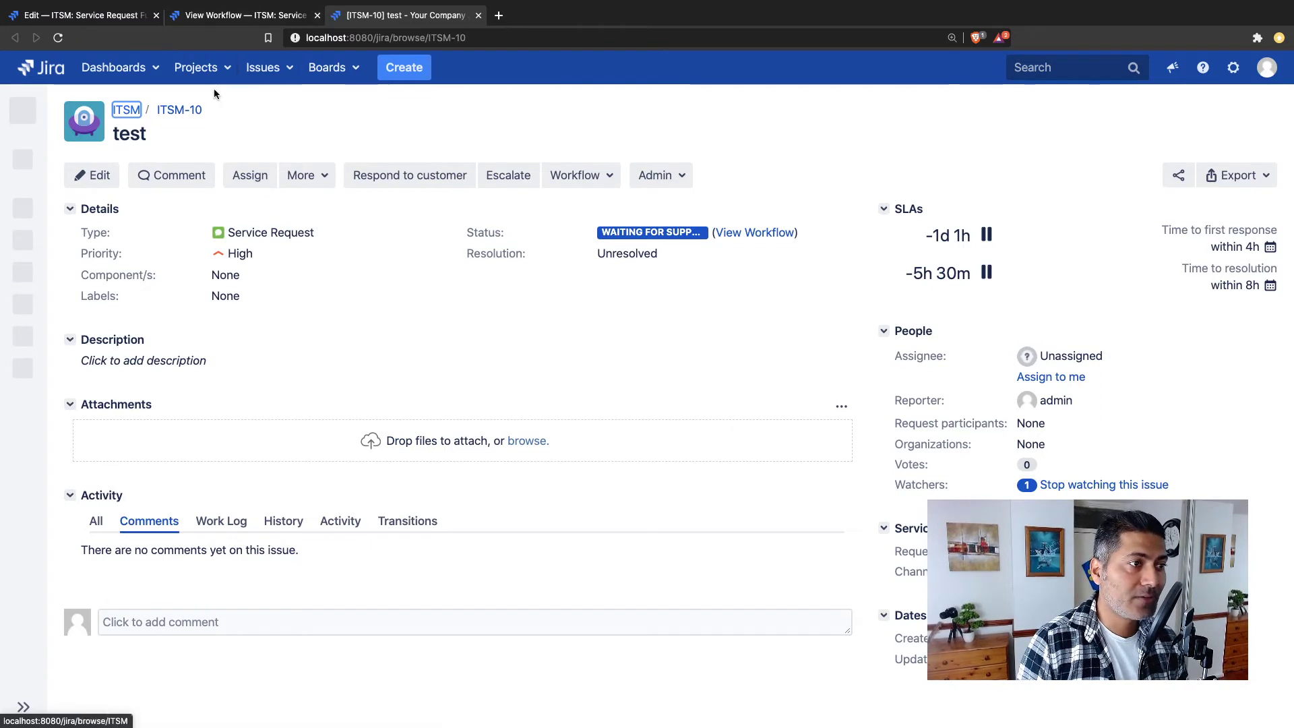
click(746, 236)
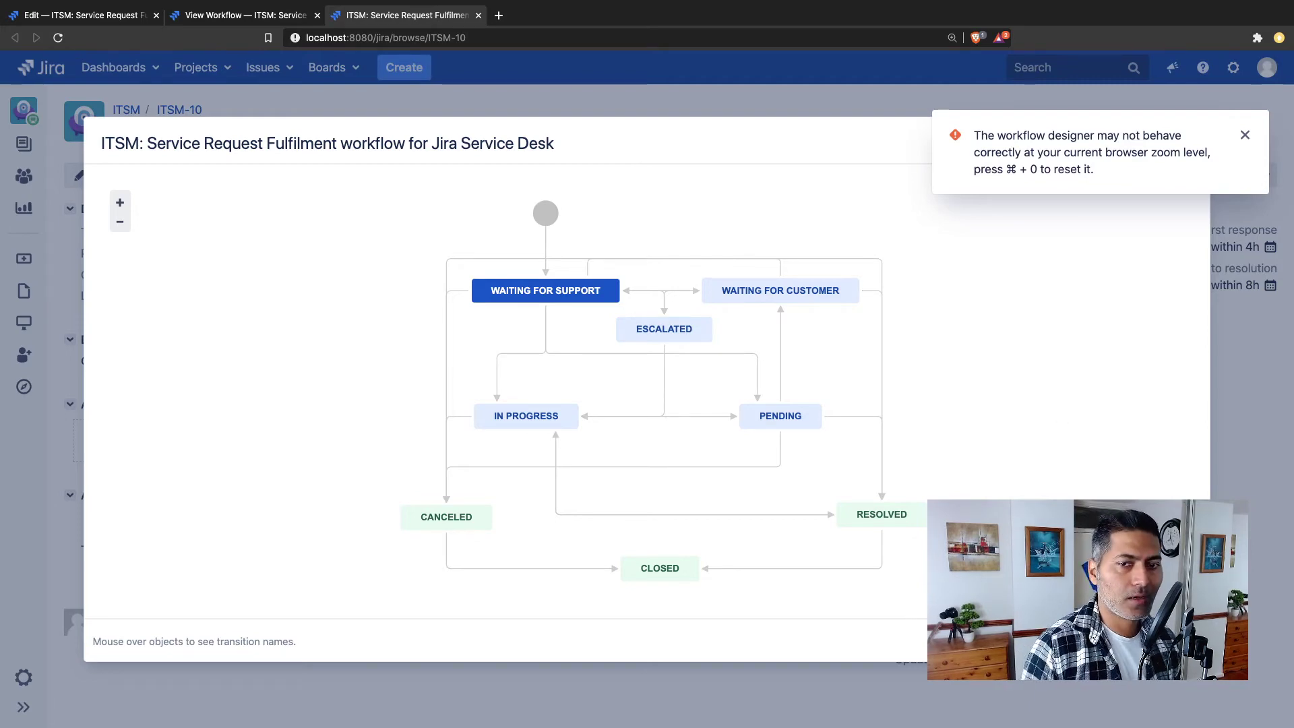
key(Escape)
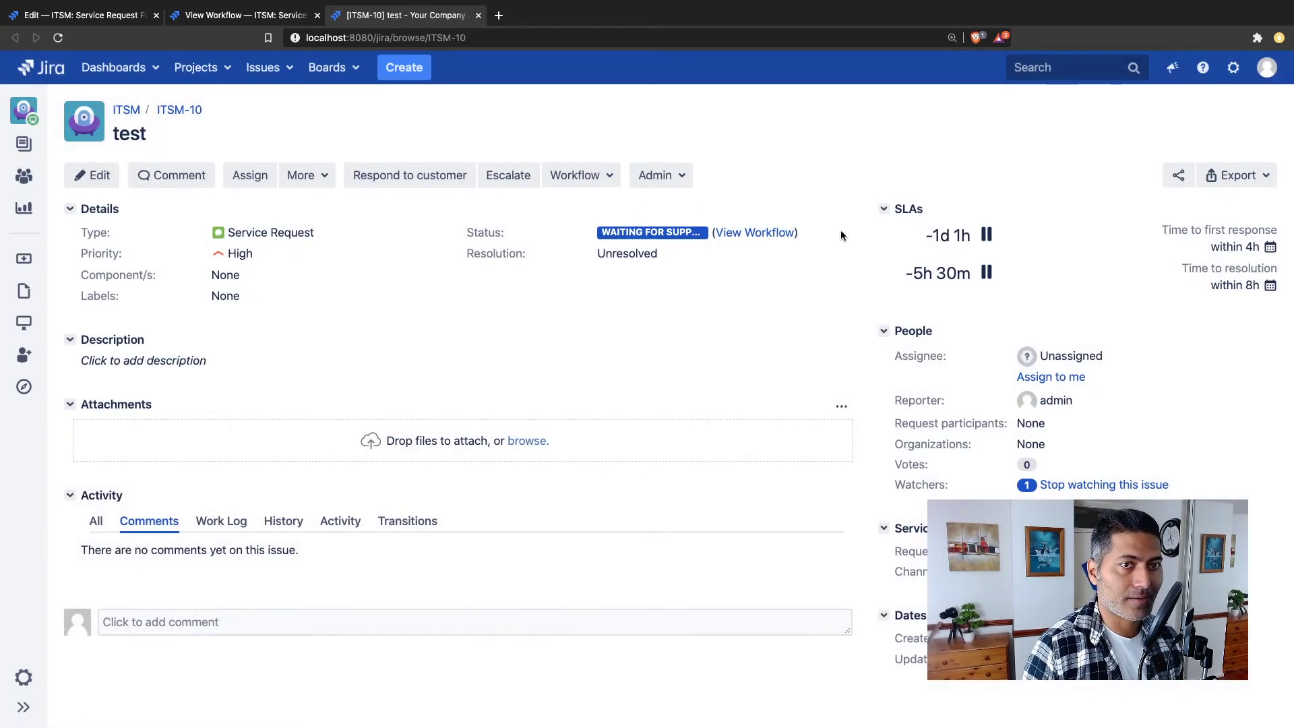
click(685, 177)
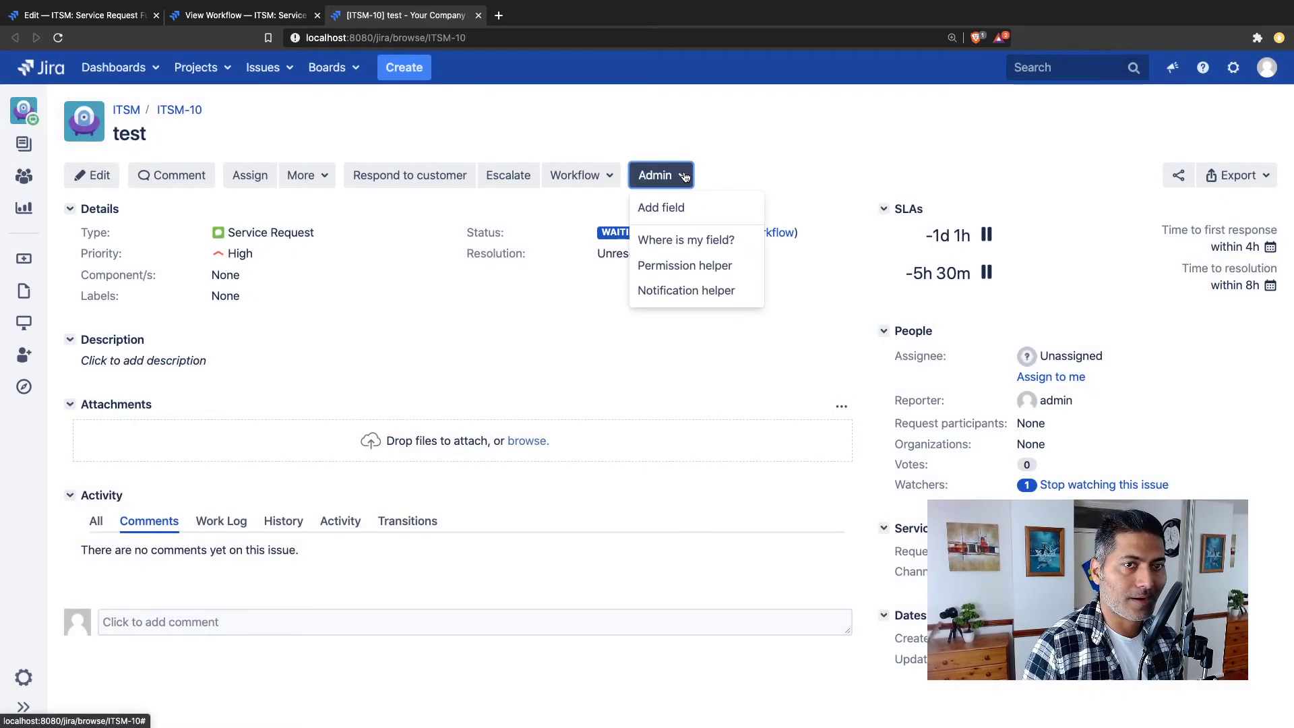
right_click(686, 269)
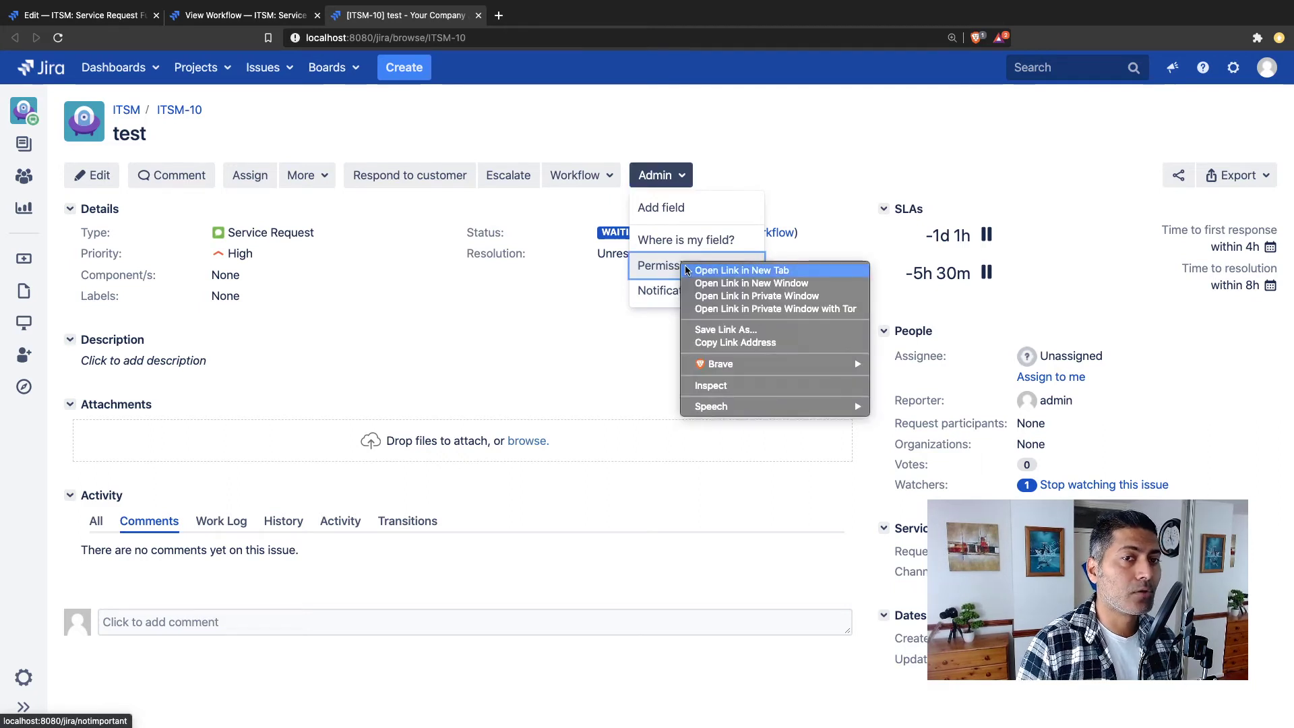
click(688, 271)
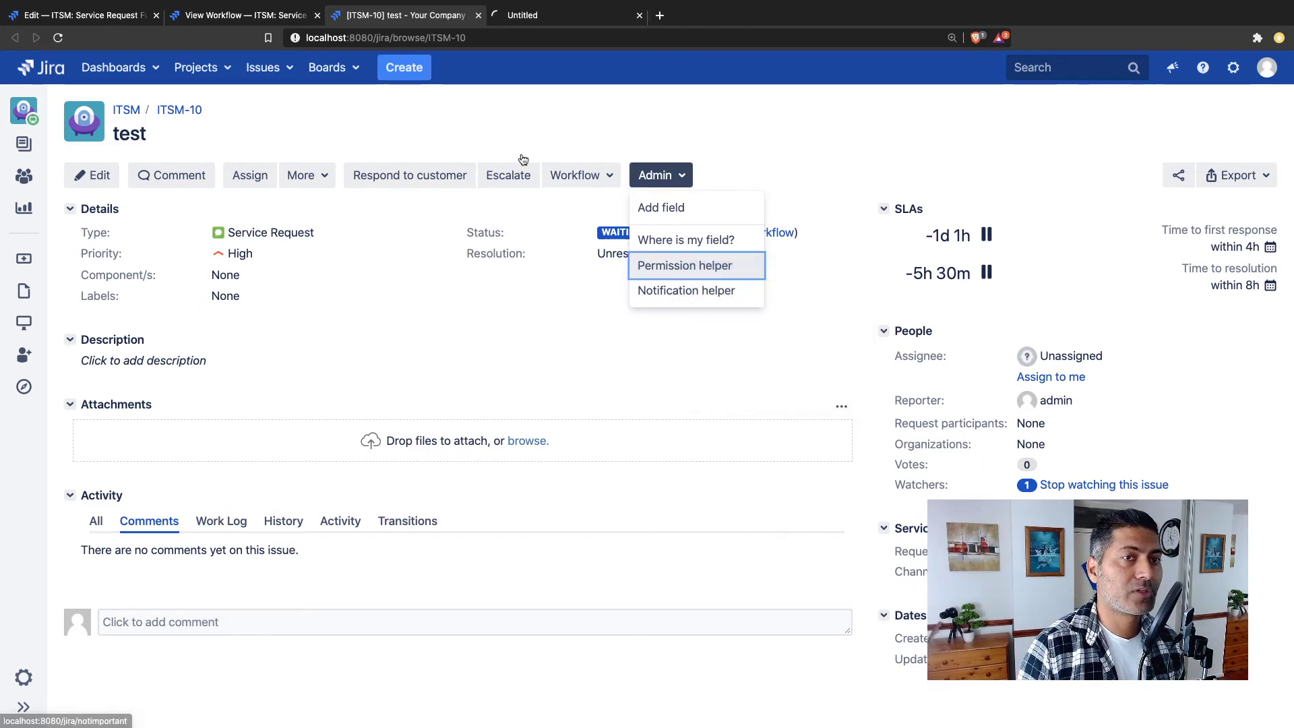
click(551, 14)
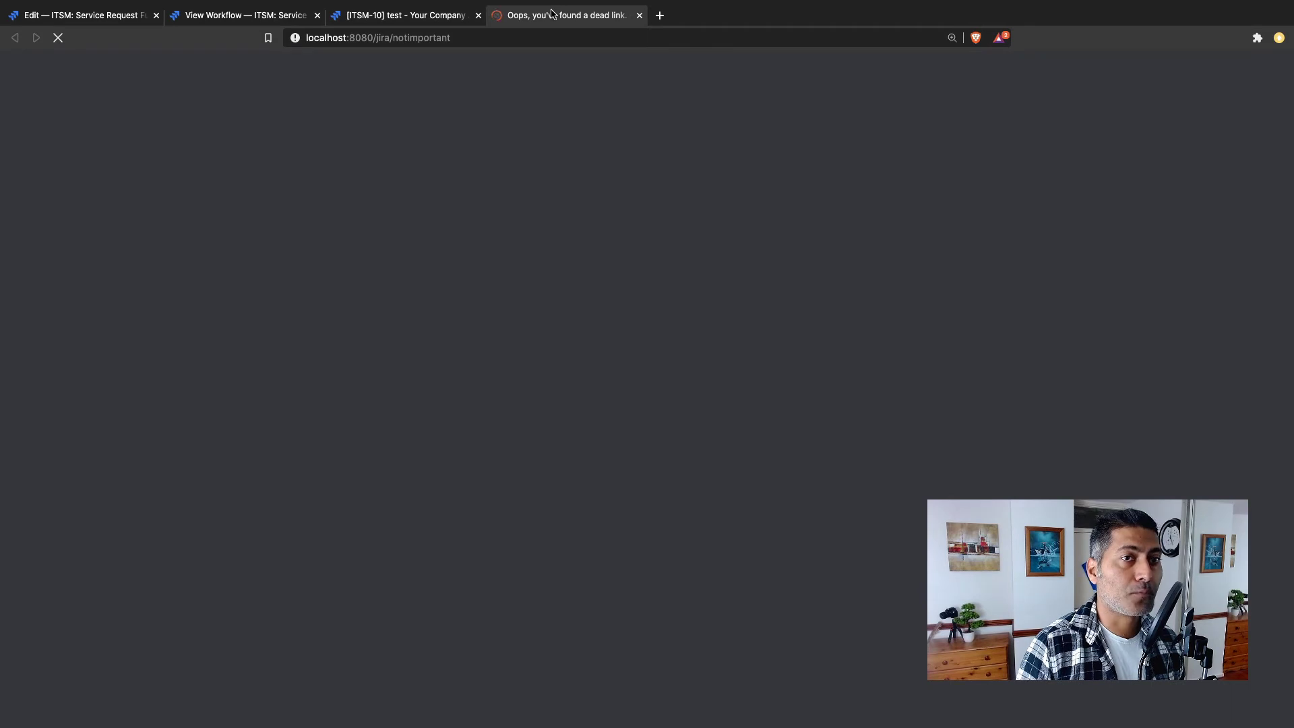
click(405, 15)
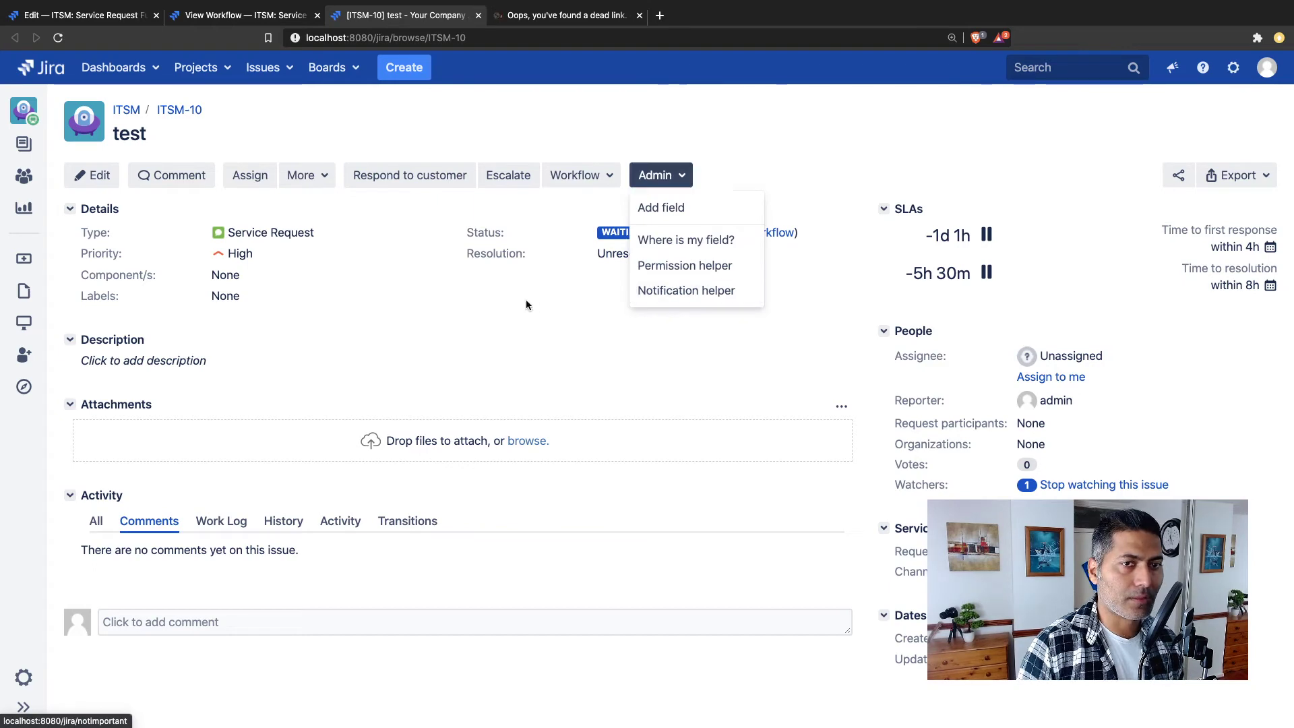
click(587, 14)
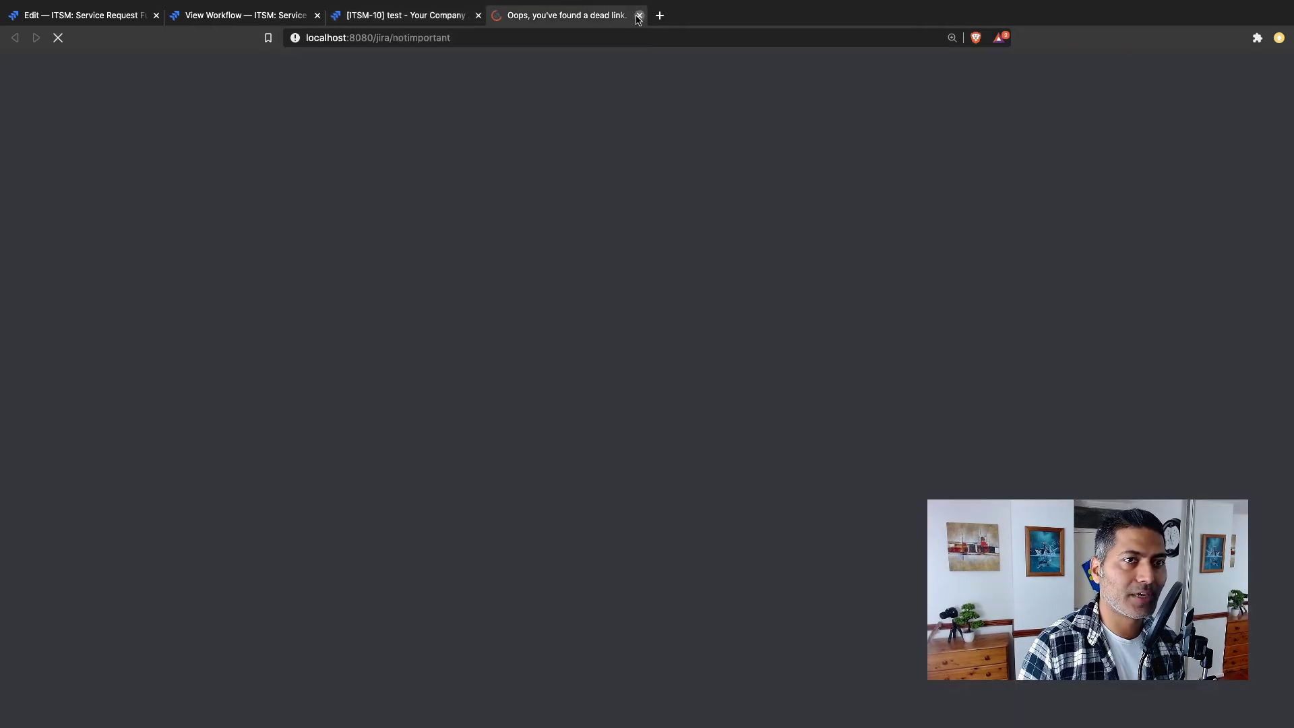
click(638, 16)
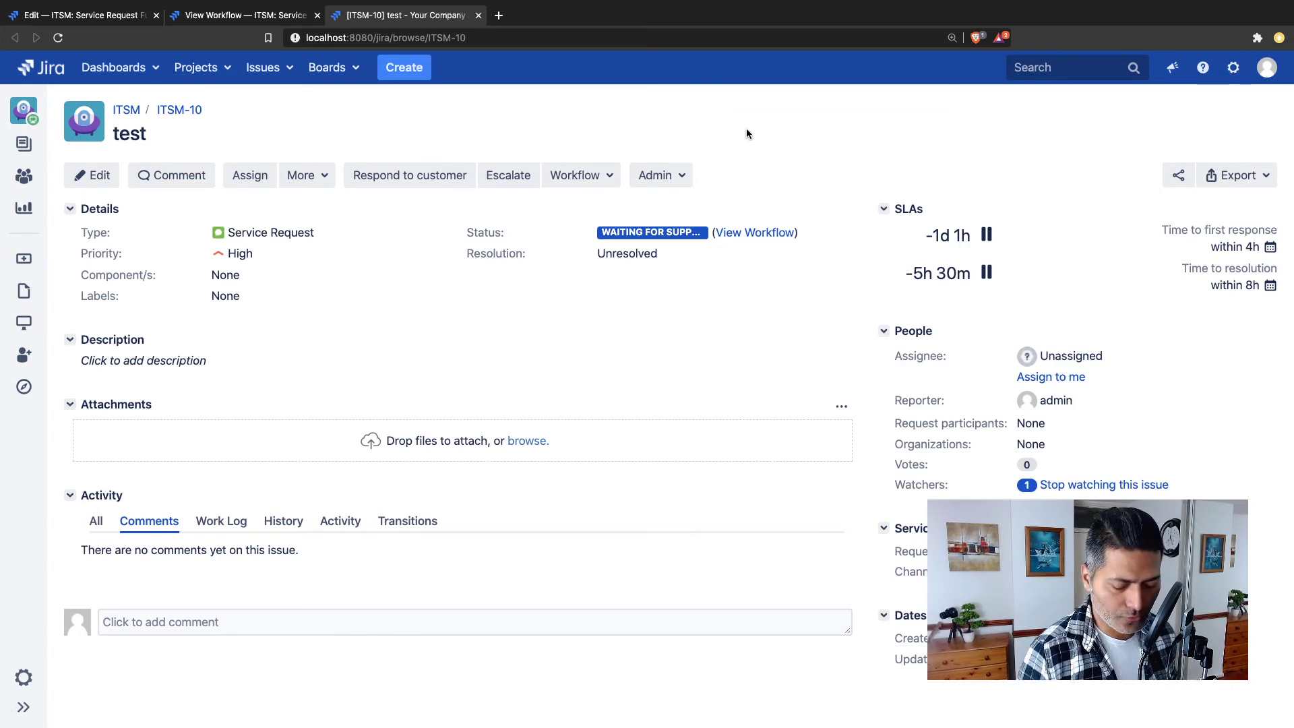
Step: Run the Permission helper on ITSM-10 and choose admin as the user to check
key(period)
text(permissio)
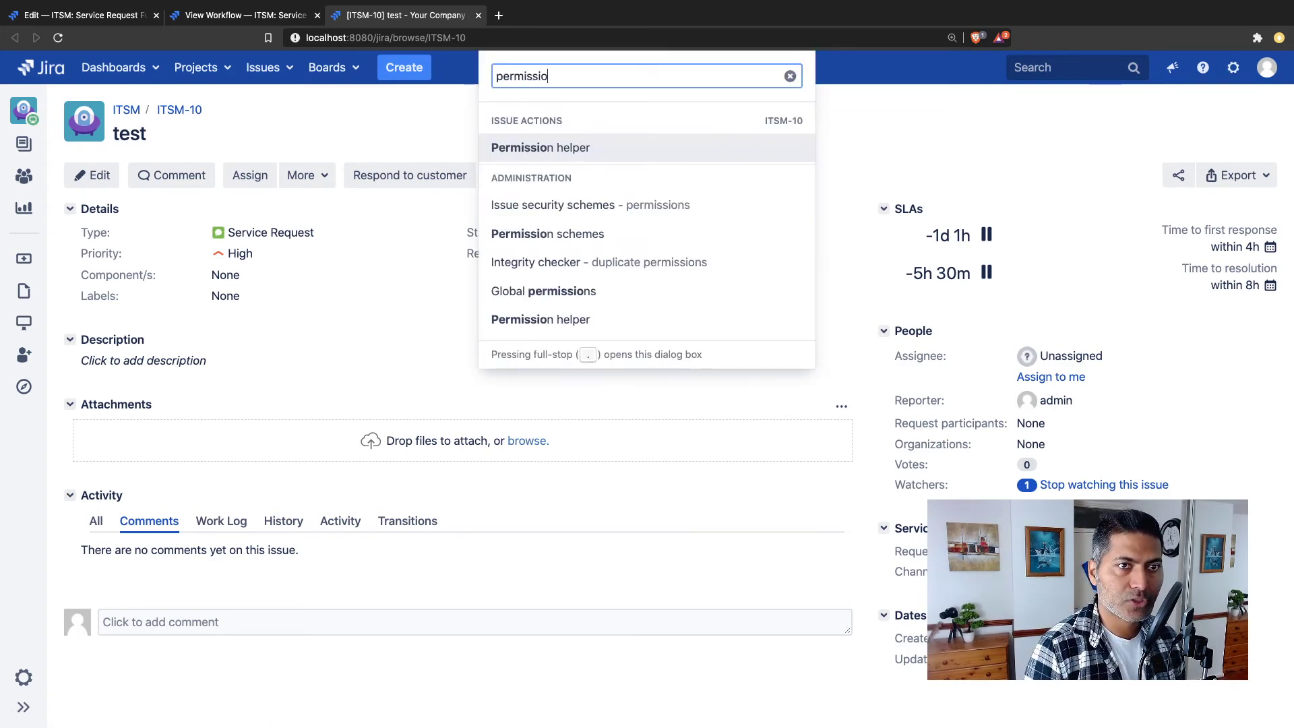
key(Return)
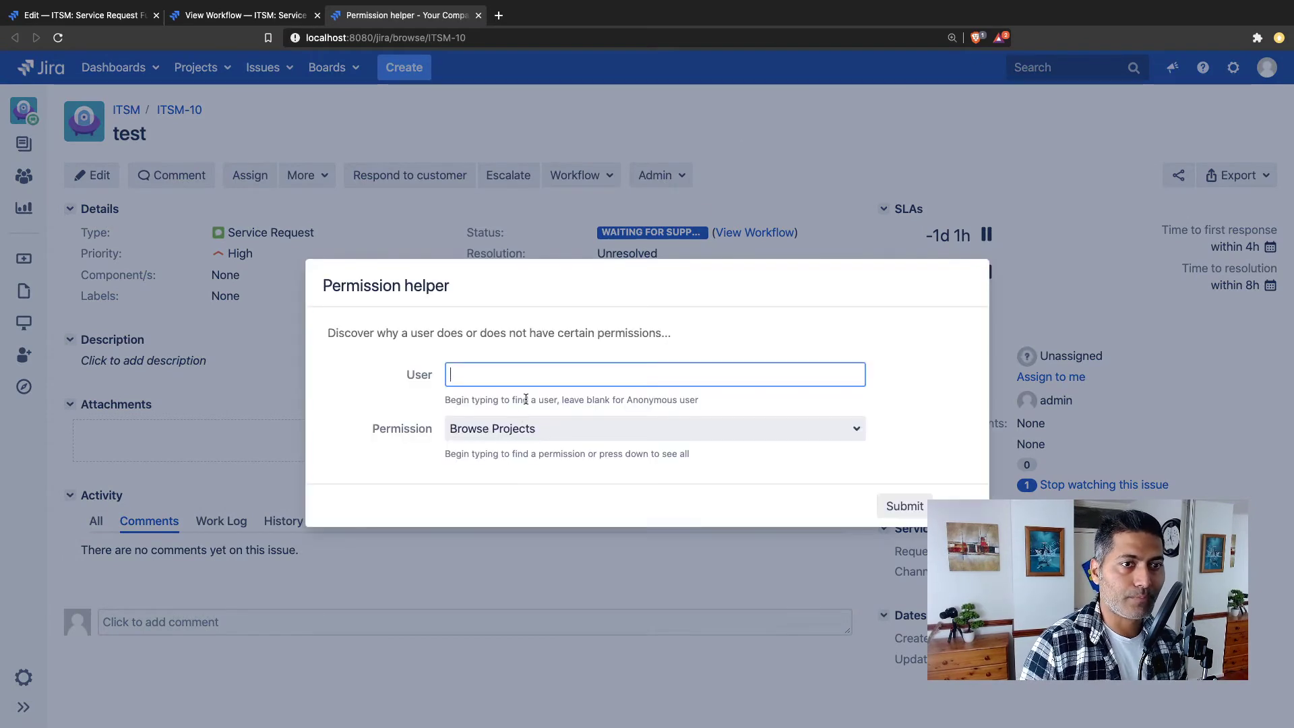
text(admin)
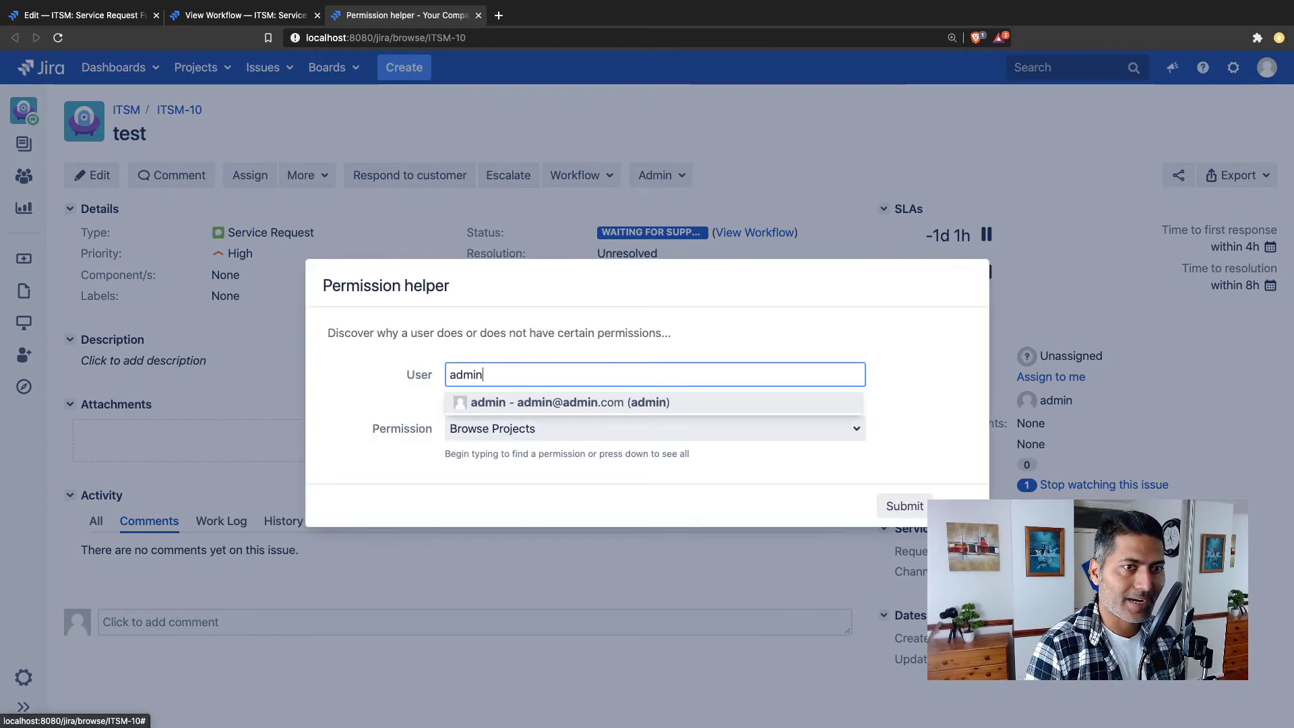
click(512, 402)
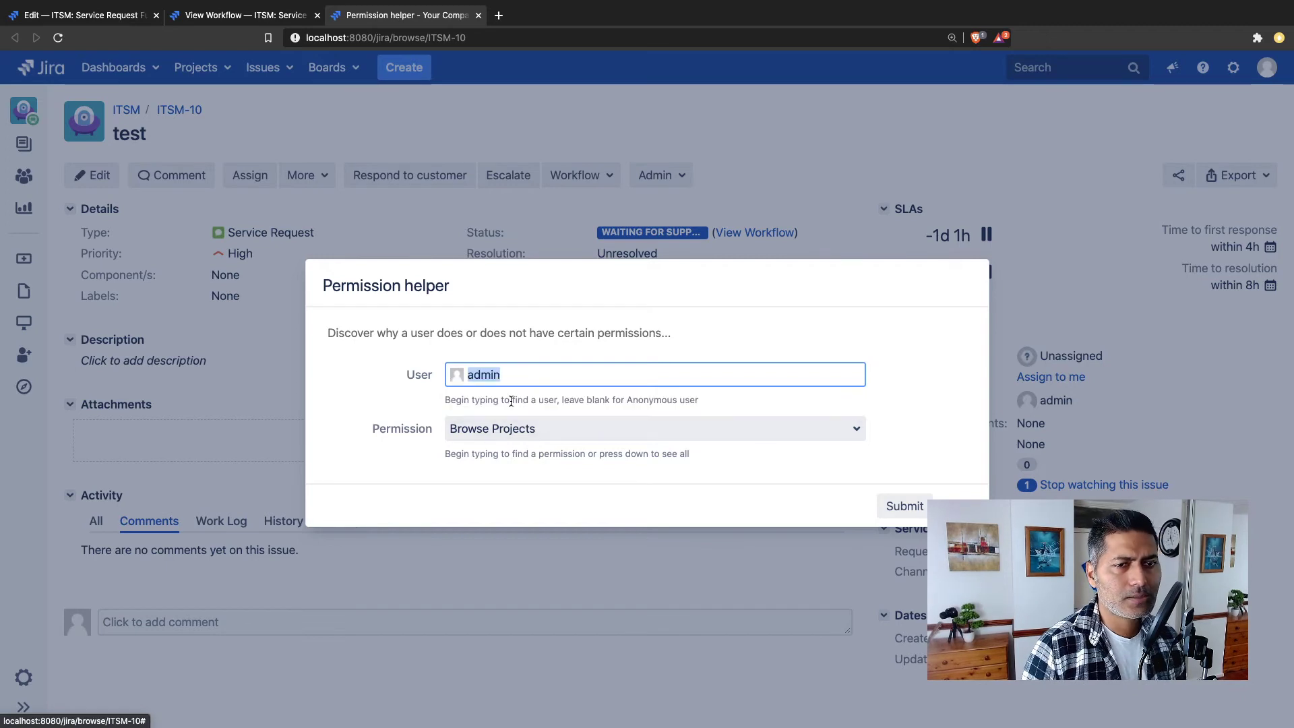
Step: Check admin's Transition Issues permission and submit
click(639, 433)
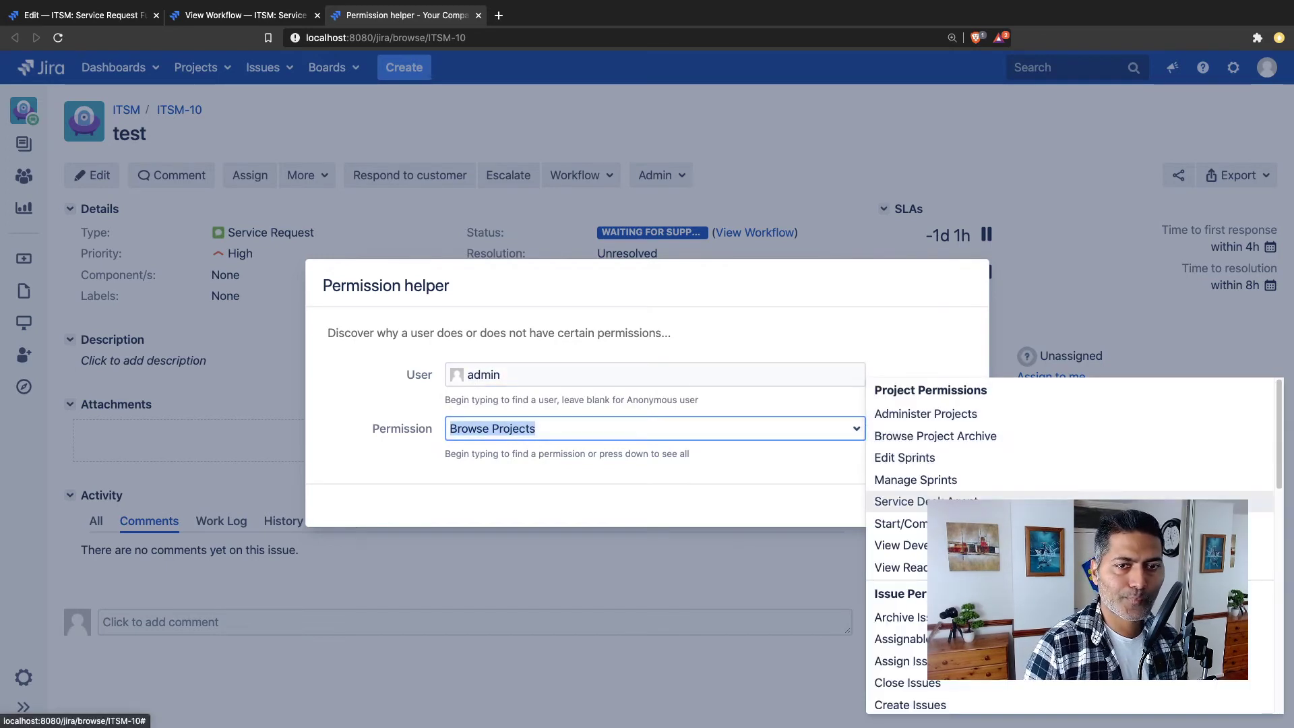
scroll(1071, 539, down, 10)
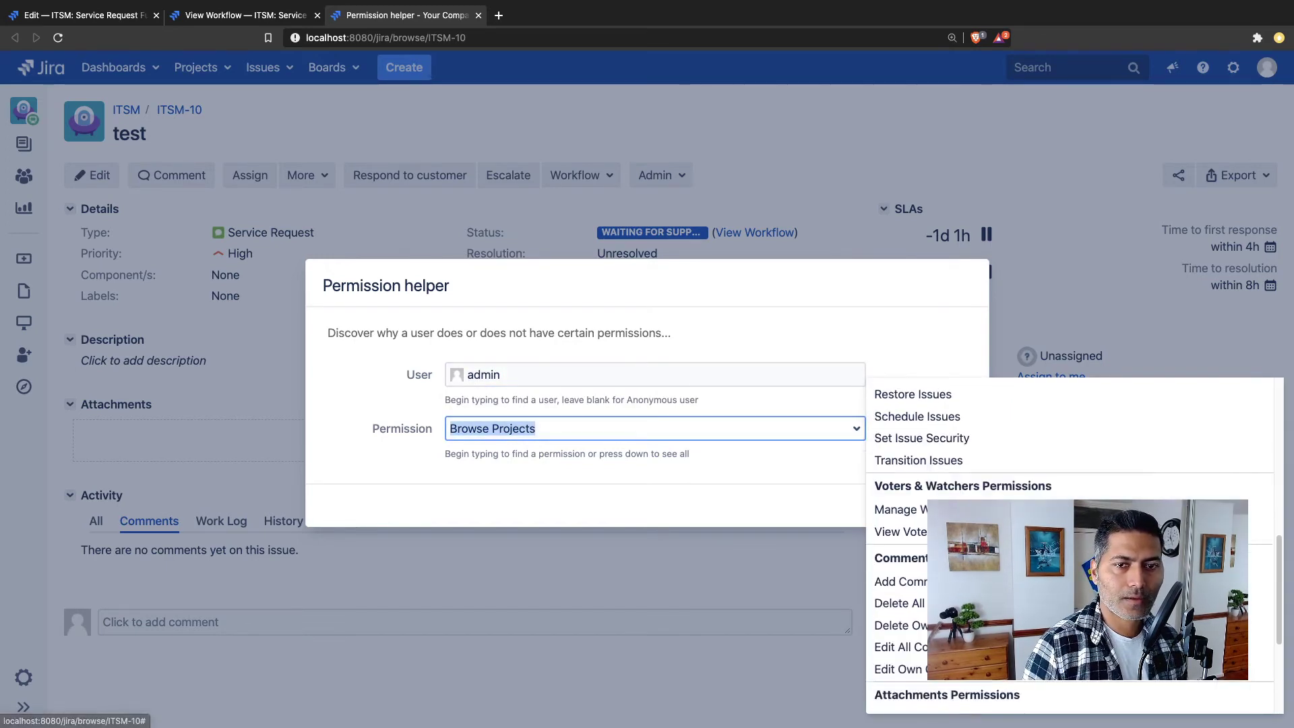
scroll(1072, 539, up, 10)
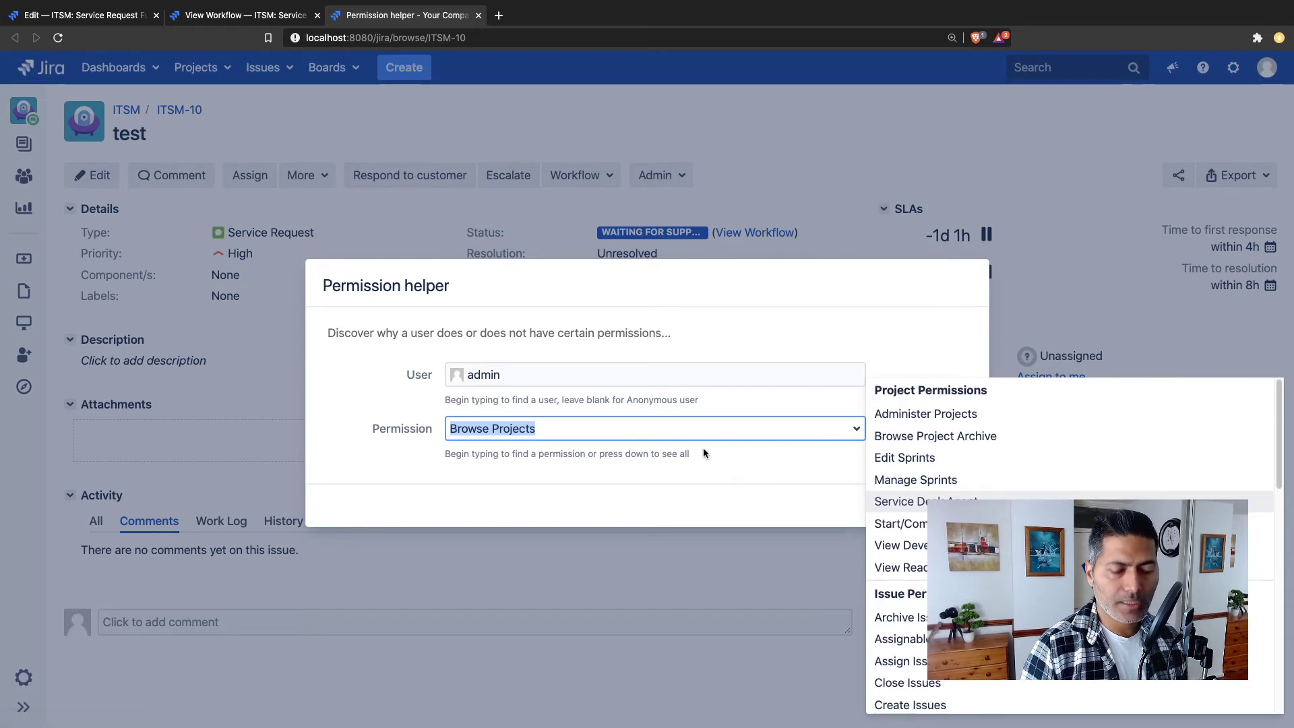
text(wo)
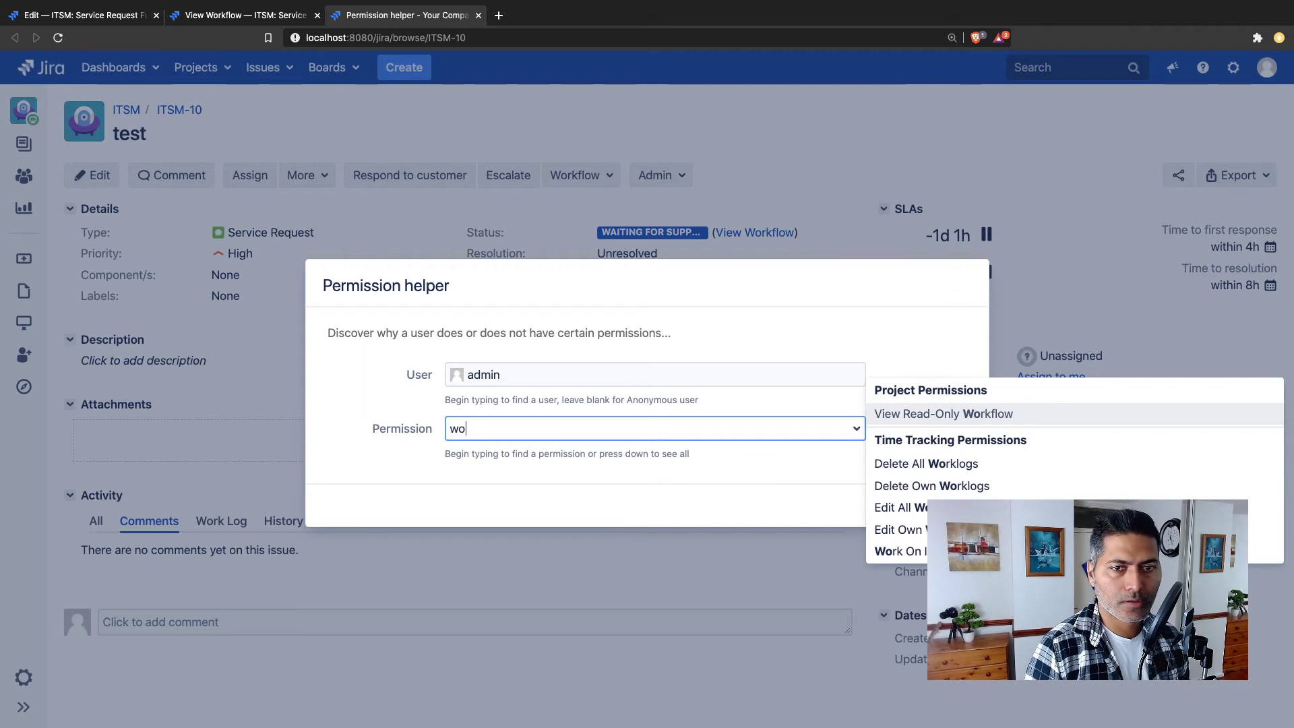
key(BackSpace)
key(BackSpace)
text(tr)
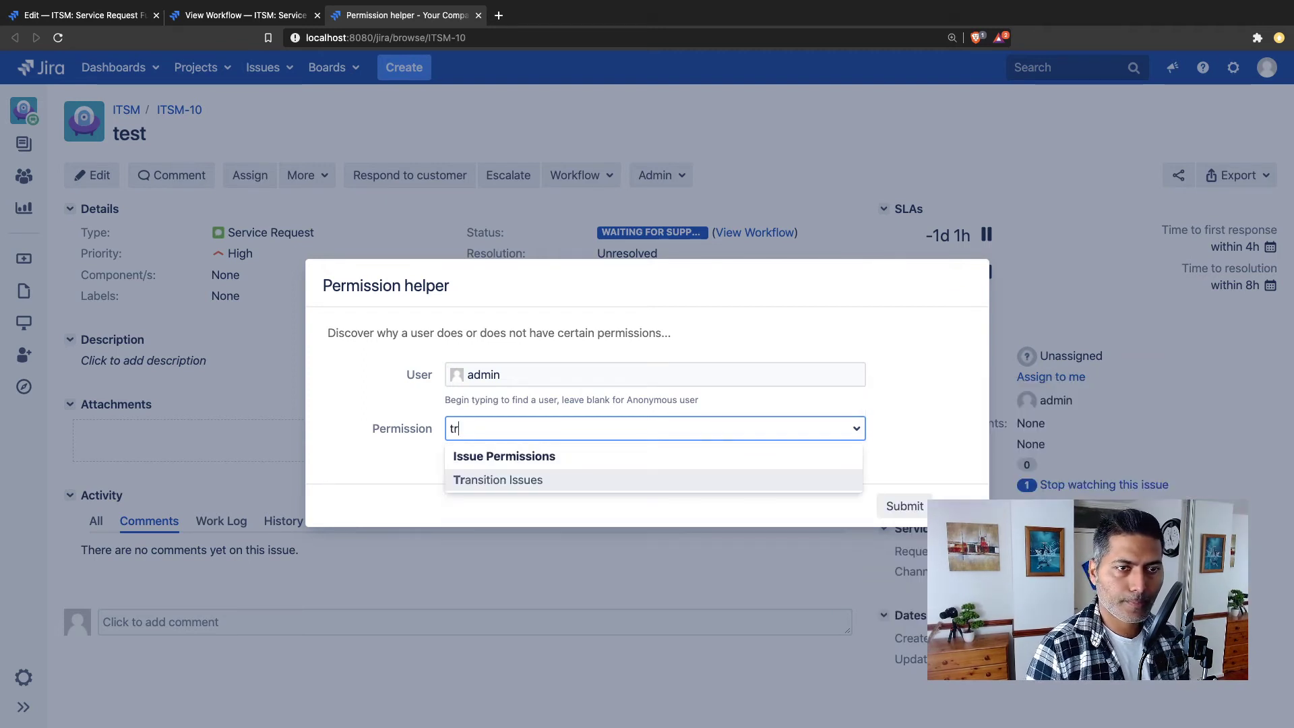
key(Return)
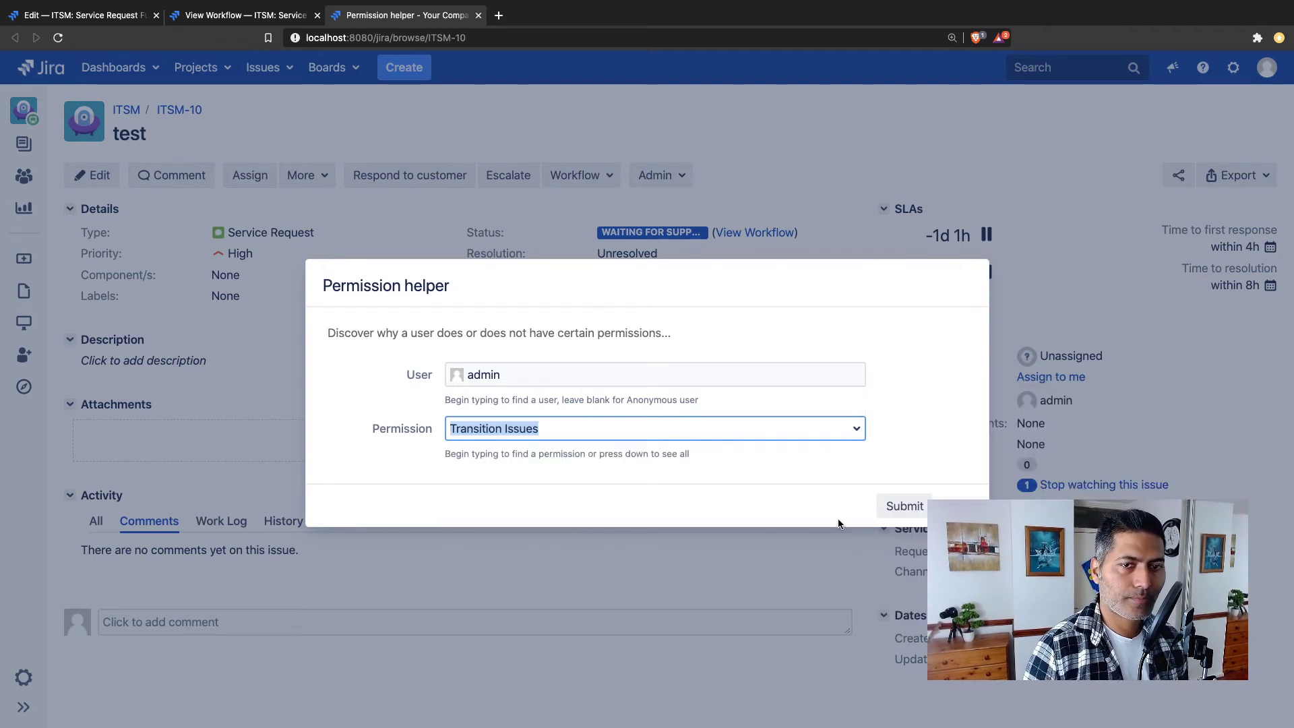
click(911, 506)
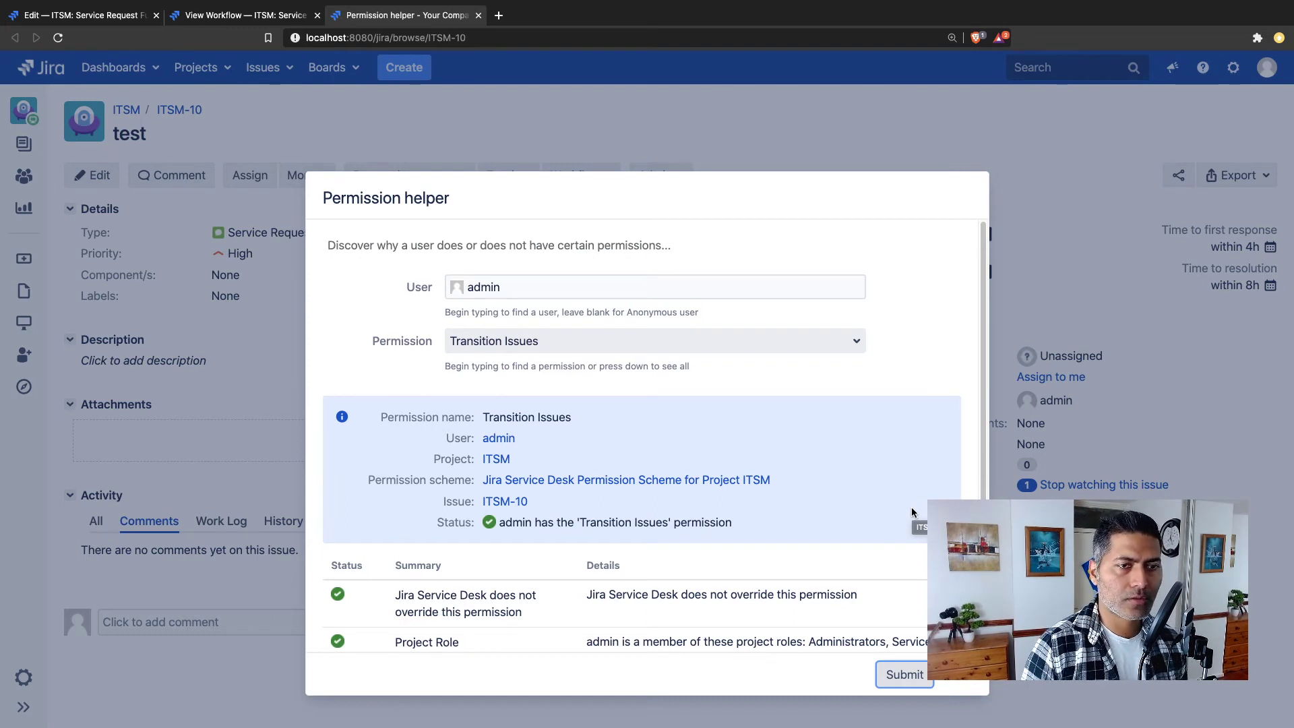
Step: Start a new permission search for 'wo', then close the Permission helper
click(593, 336)
key(ctrl+a)
text(wi)
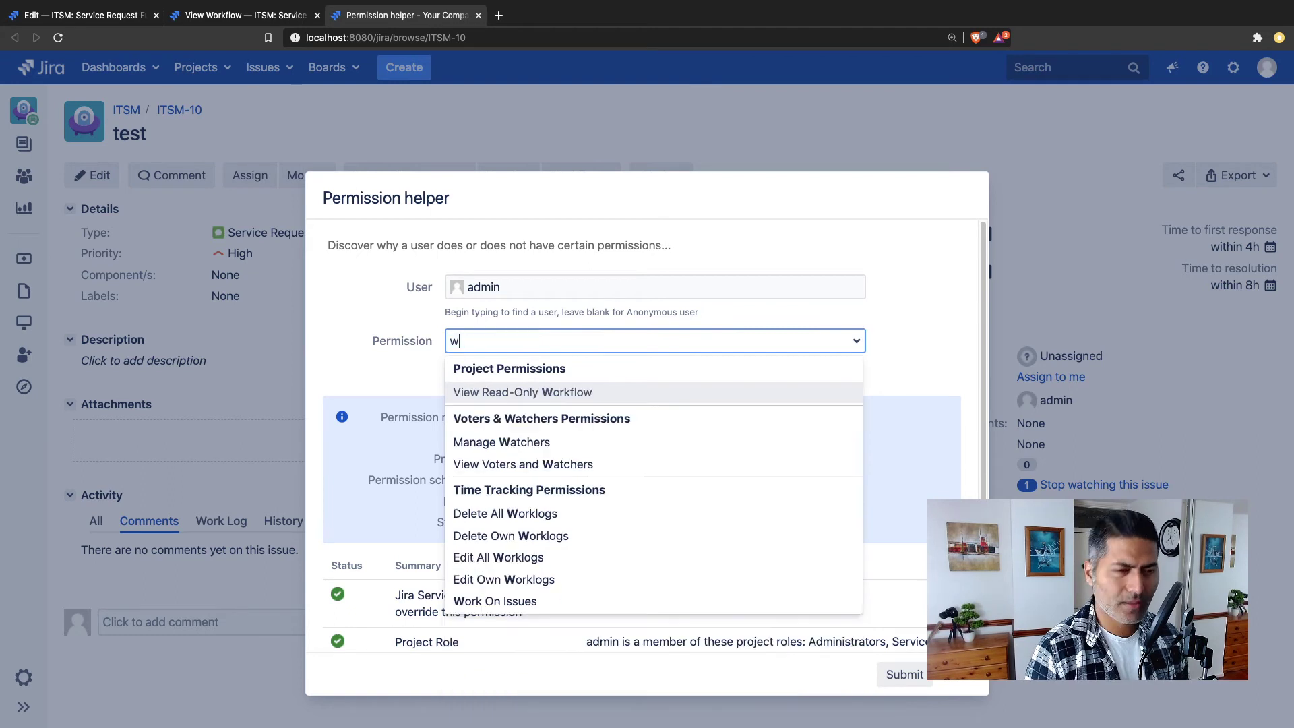
key(BackSpace)
text(o)
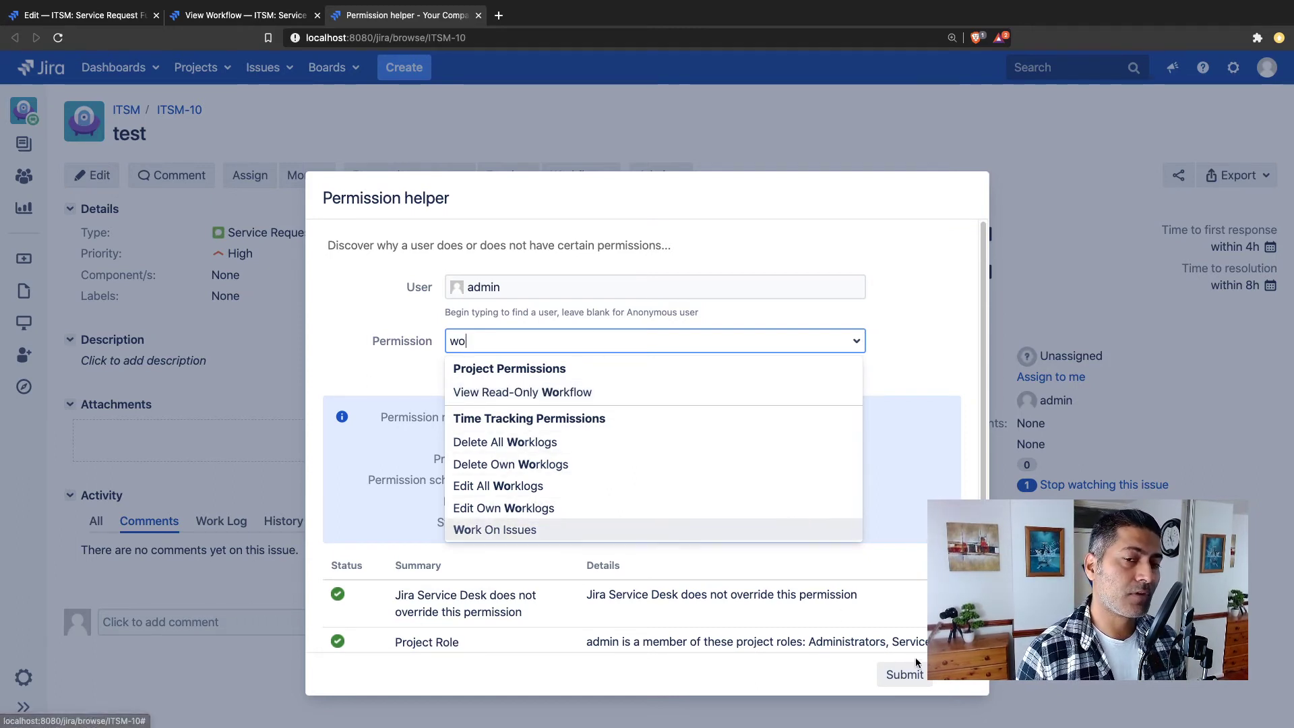
click(958, 682)
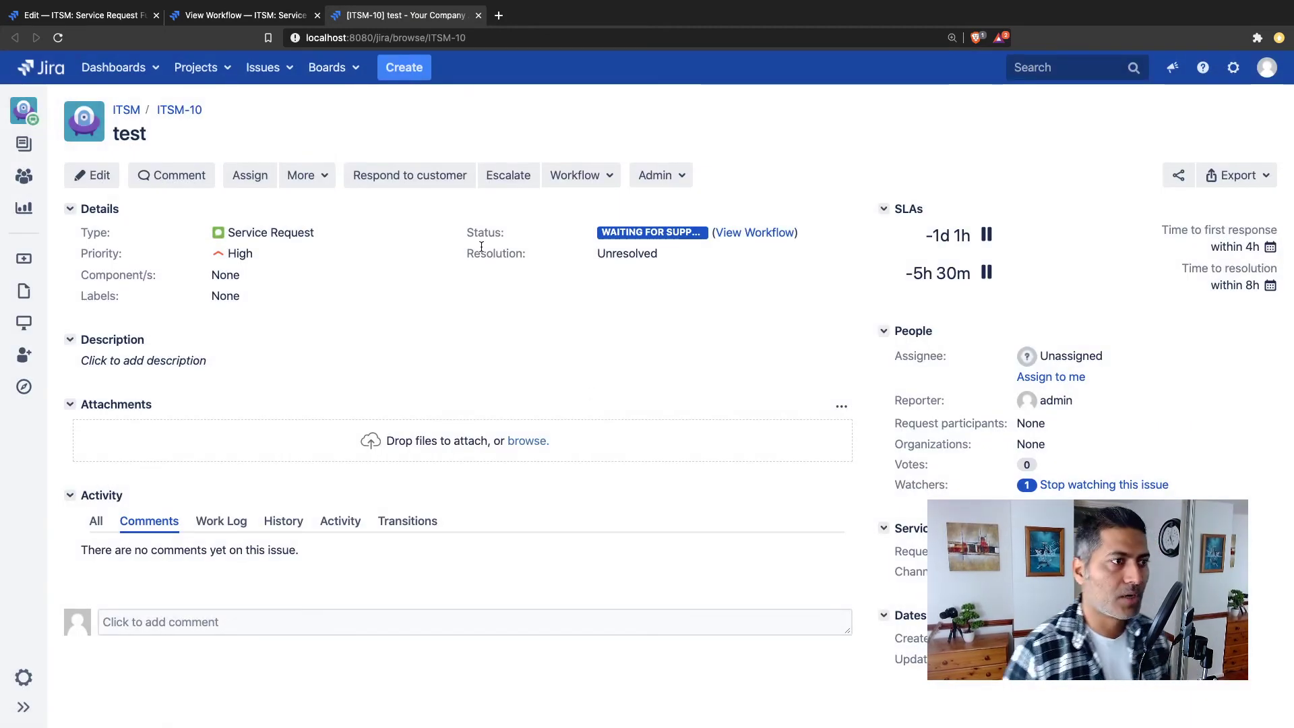
Step: Use 'Assign to me' under Assignee to give ITSM-10 to admin
click(1049, 380)
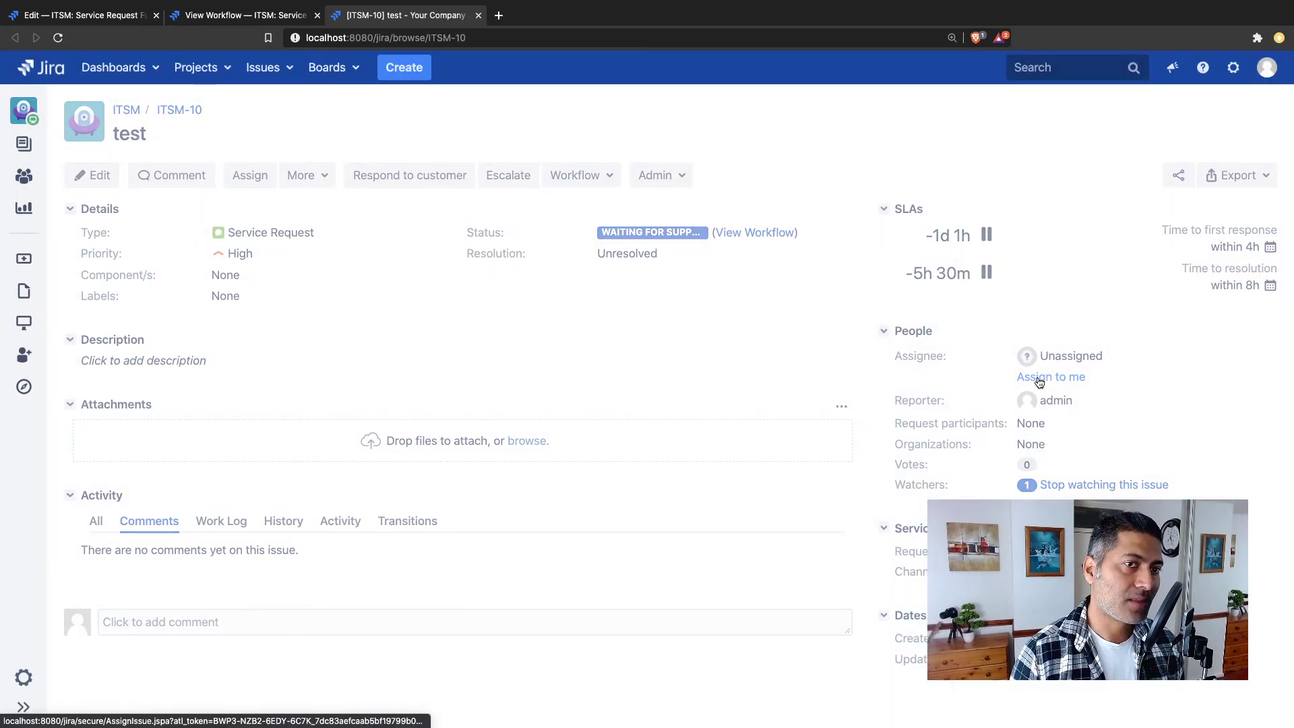
click(1039, 382)
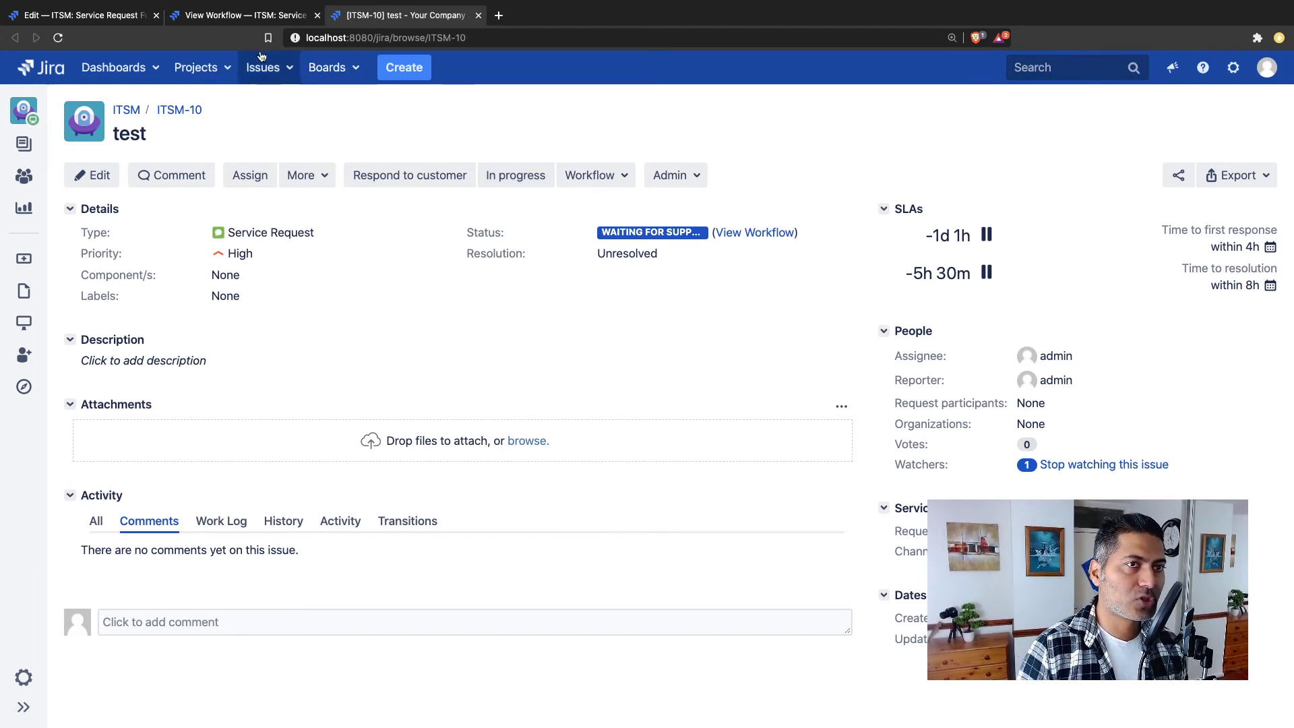
Step: Switch back to the View Workflow tab showing Service Request Fulfilment in text form
click(249, 21)
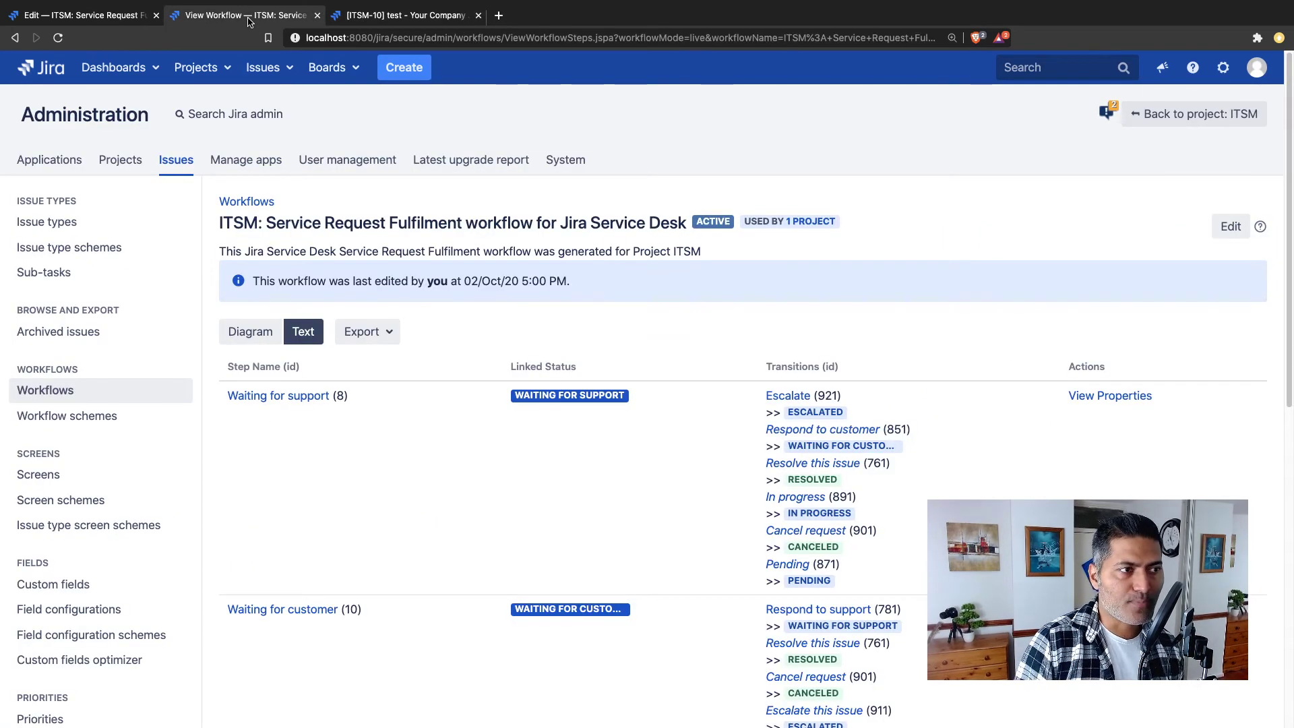